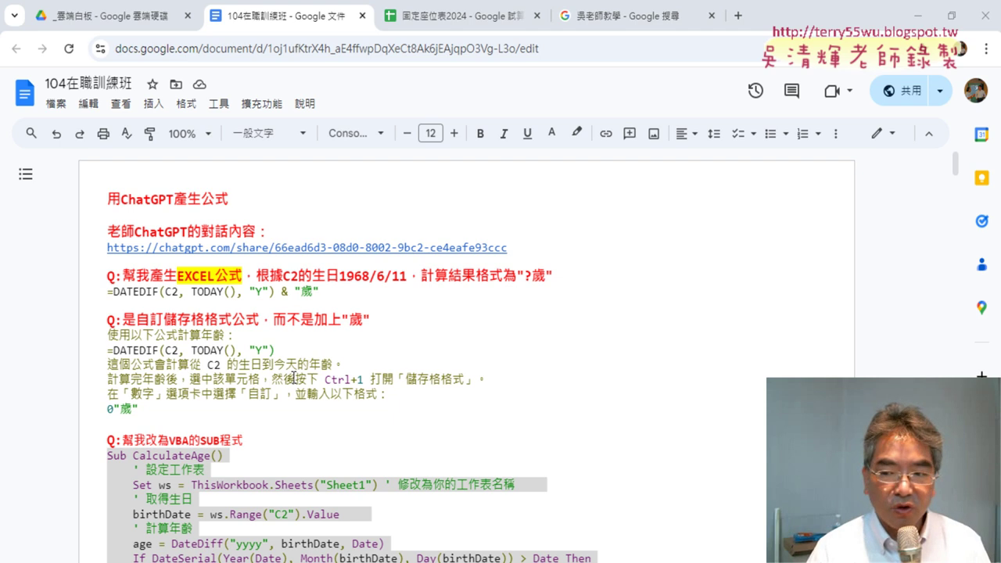
# Open TQC_EXCEL2016題目.pdf from the EXCEL2016證照 folder in Google Drive
pyautogui.click(108, 23)
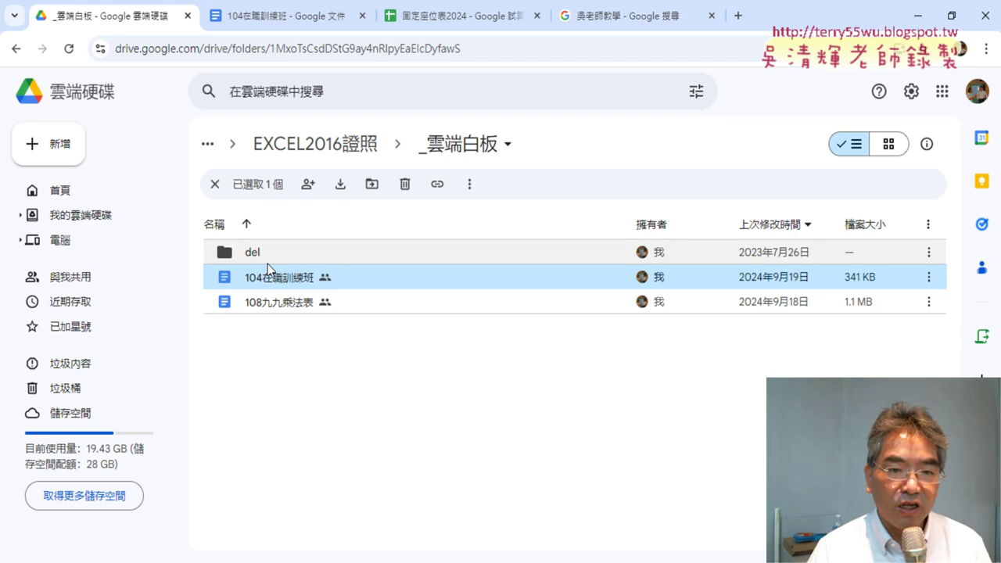
pyautogui.click(328, 147)
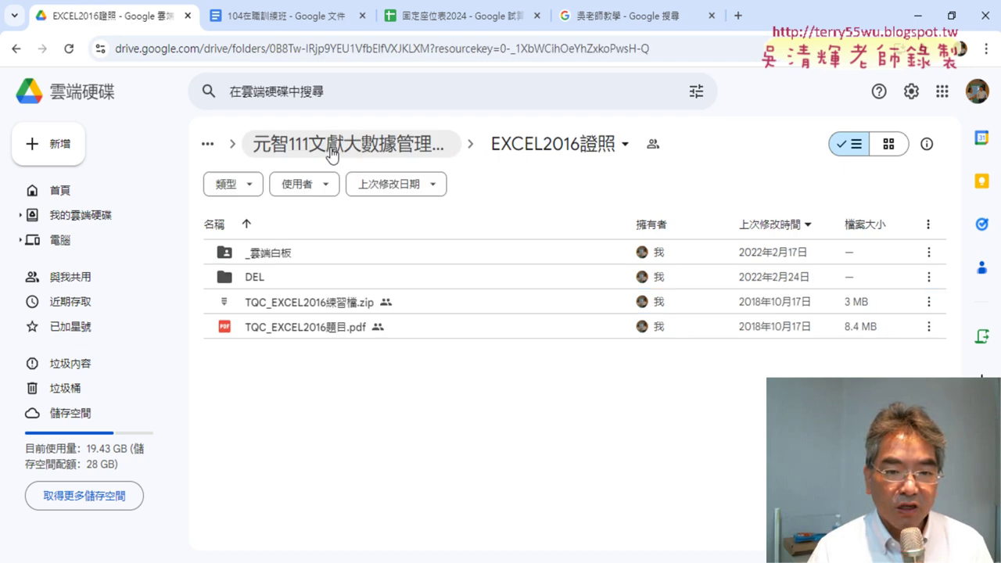
pyautogui.click(324, 332)
pyautogui.doubleClick(323, 332)
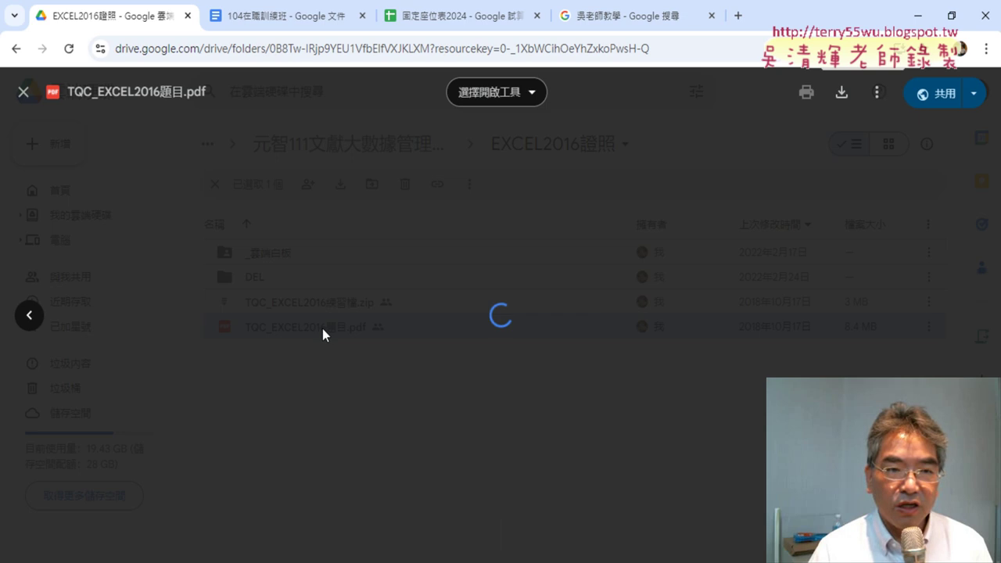
# Scroll to page 7, exercise 108 九九乘法表, and zoom in on it
pyautogui.scroll(-3, 322, 329)
pyautogui.scroll(-2, 322, 328)
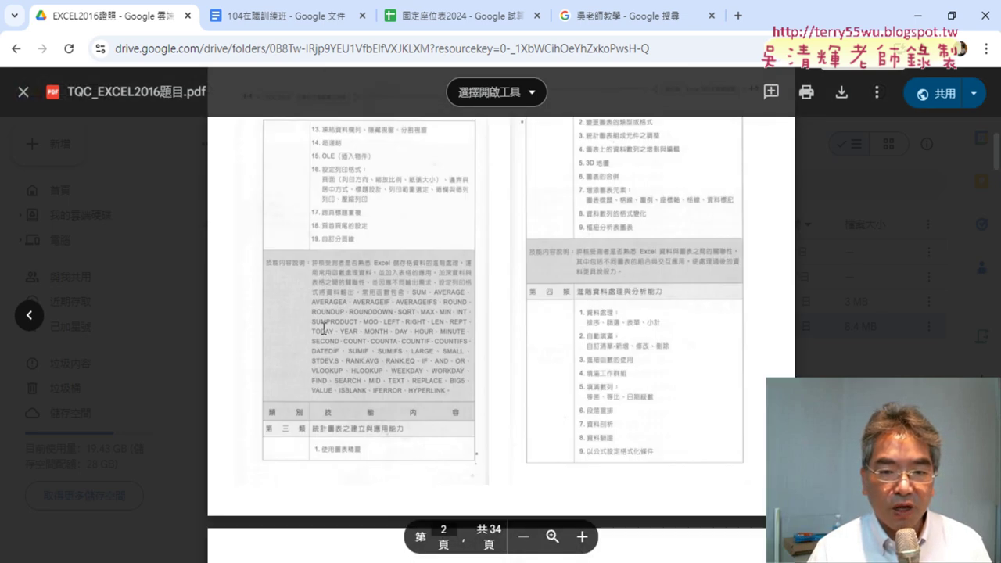
pyautogui.scroll(-2, 322, 328)
pyautogui.scroll(-3, 323, 329)
pyautogui.scroll(-3, 323, 329)
pyautogui.scroll(-2, 322, 329)
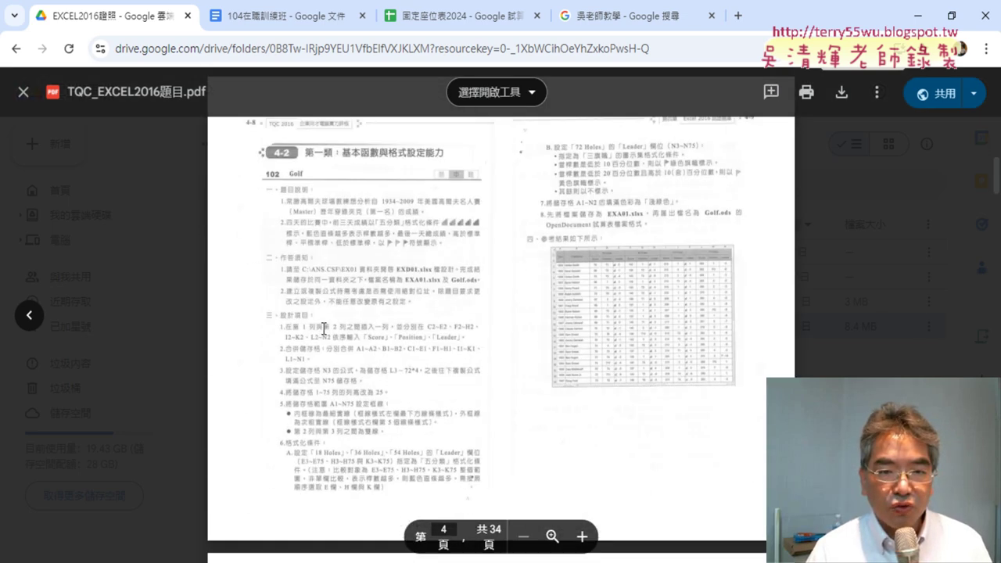
pyautogui.scroll(-1, 322, 329)
pyautogui.scroll(-4, 323, 329)
pyautogui.scroll(-3, 323, 329)
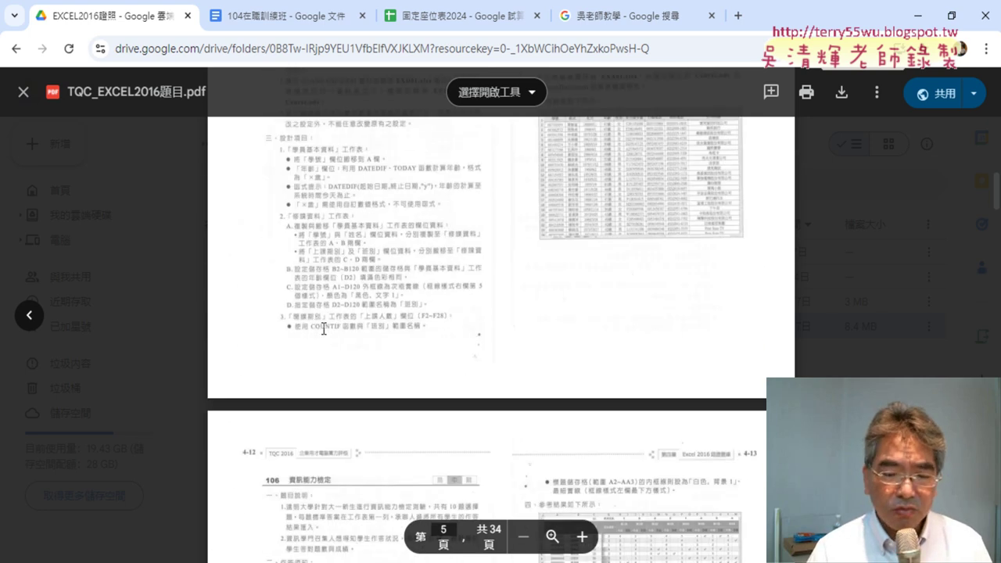
pyautogui.scroll(-3, 323, 330)
pyautogui.scroll(-5, 323, 329)
pyautogui.scroll(-2, 323, 329)
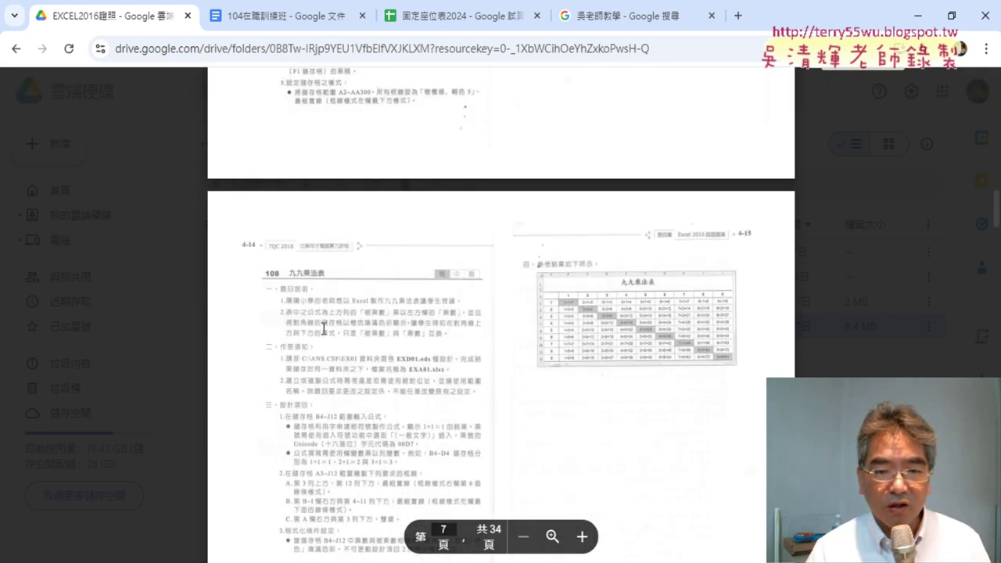
pyautogui.click(582, 536)
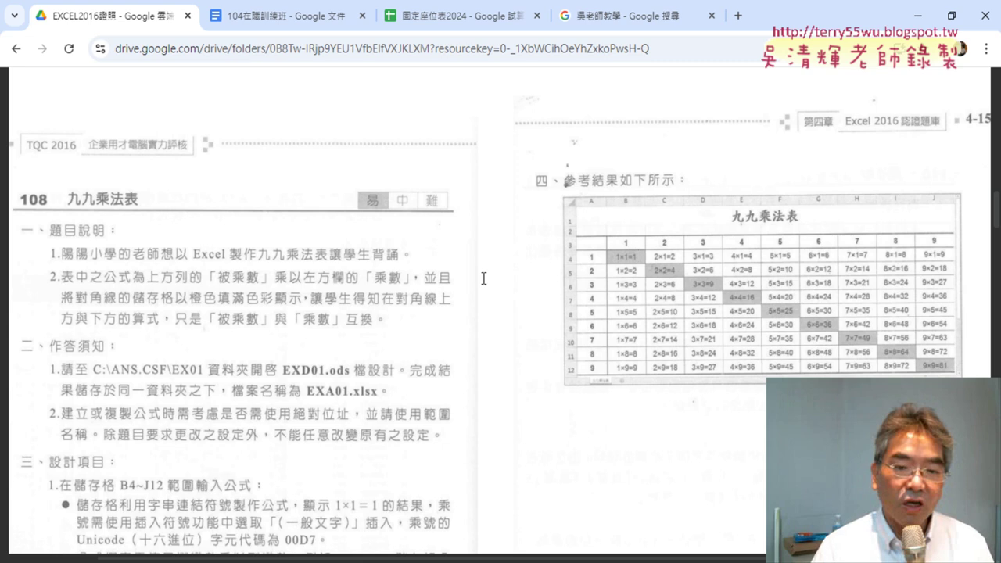
pyautogui.scroll(-1, 273, 303)
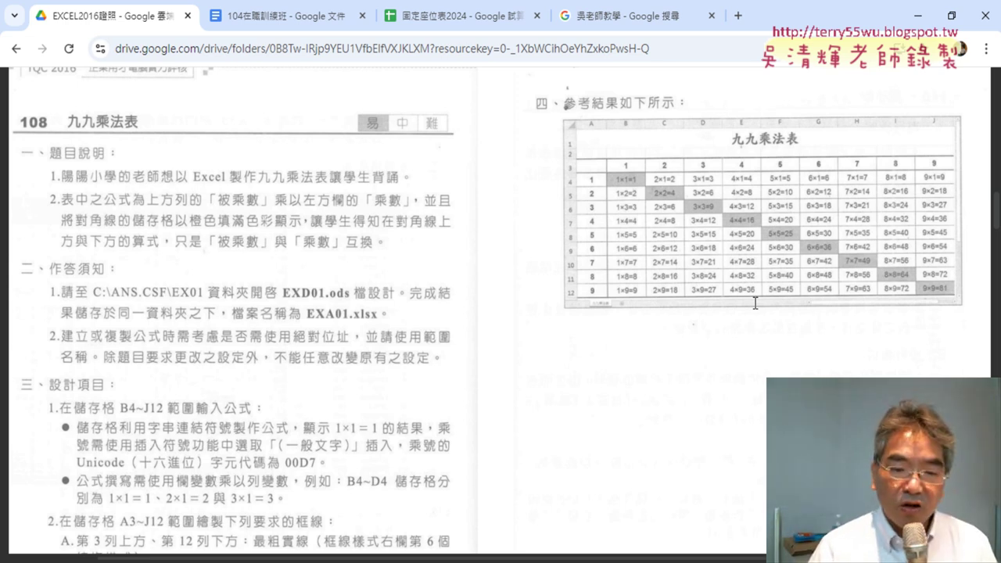
pyautogui.scroll(-1, 368, 228)
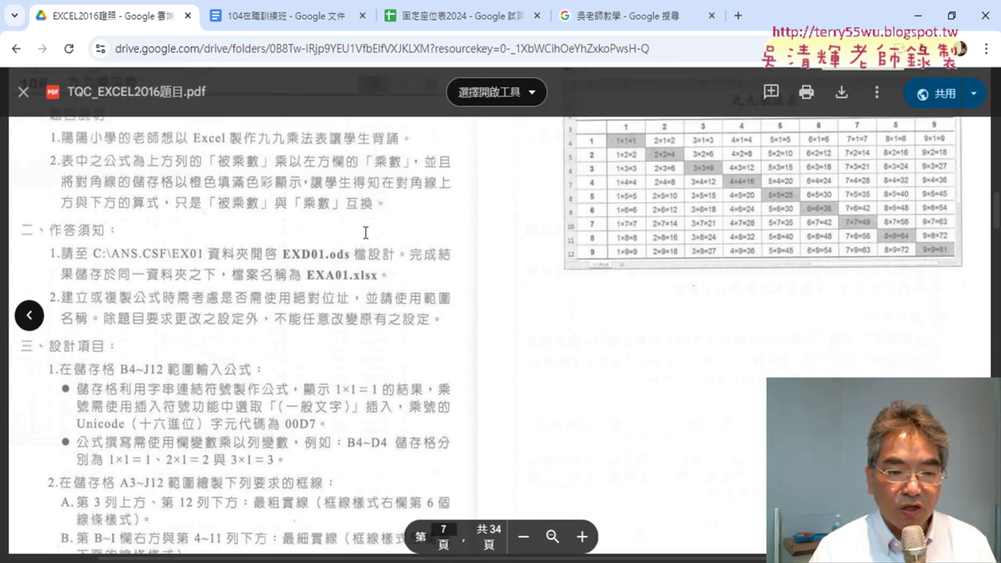
pyautogui.scroll(-1, 298, 252)
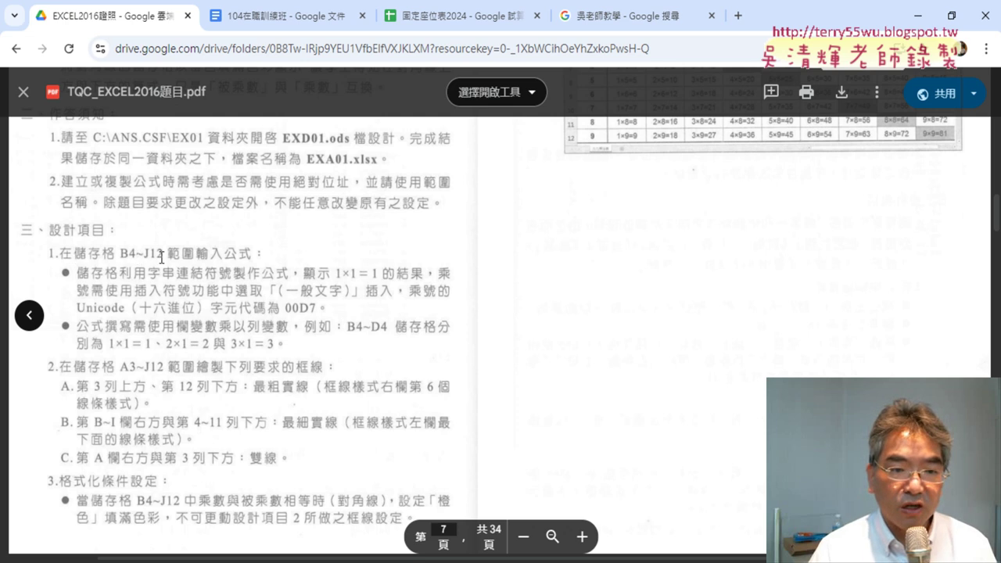
pyautogui.scroll(2, 249, 258)
pyautogui.scroll(2, 249, 258)
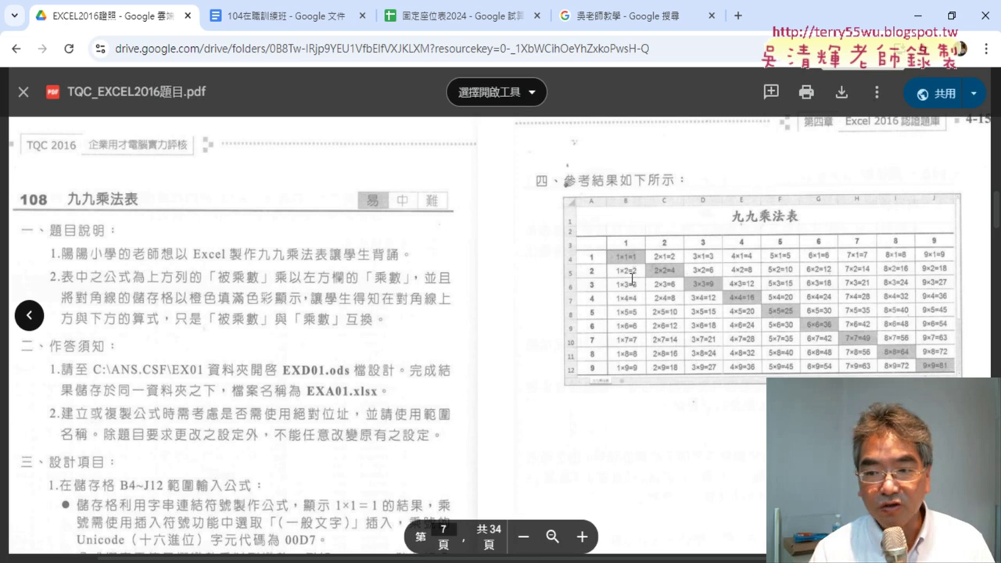
pyautogui.scroll(-3, 197, 390)
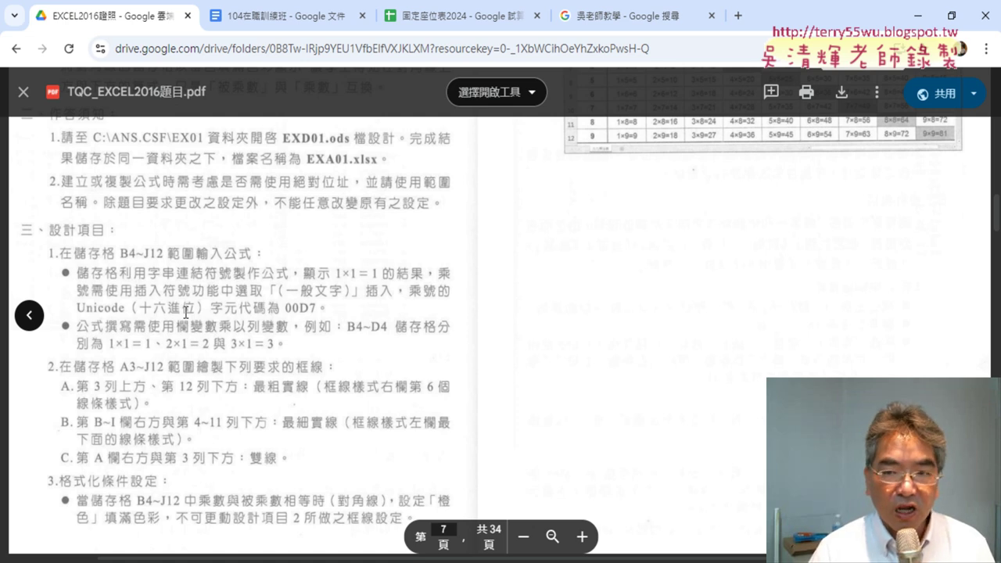
pyautogui.scroll(3, 186, 311)
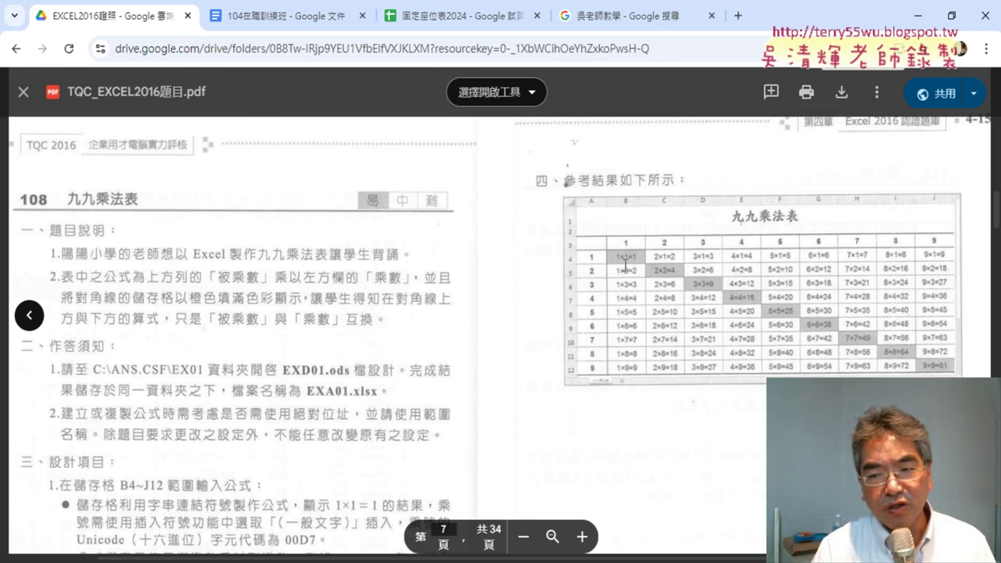
pyautogui.scroll(-1, 291, 277)
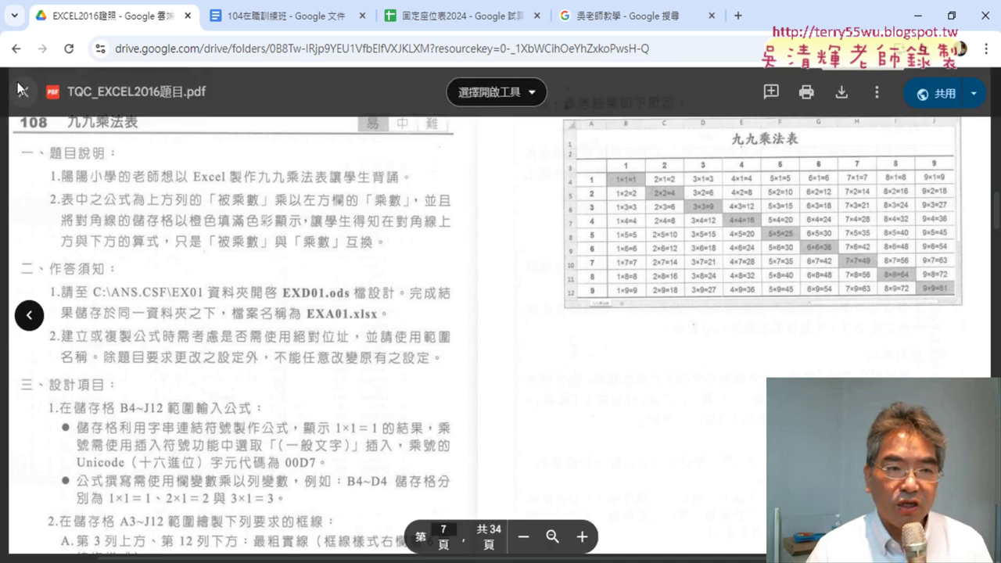
pyautogui.click(16, 48)
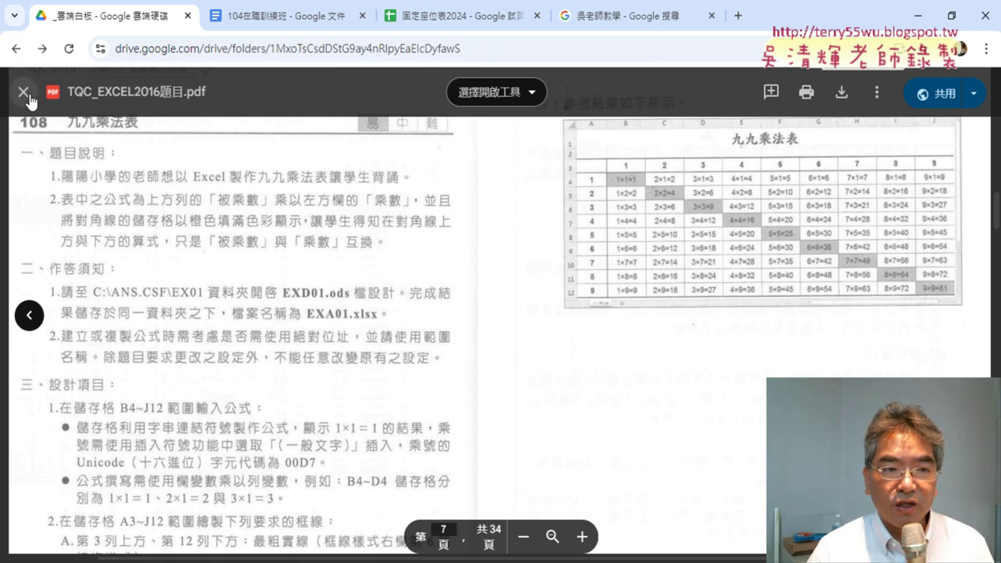
# Close the exam PDF preview and return to the EXCEL2016證照 folder
pyautogui.click(24, 92)
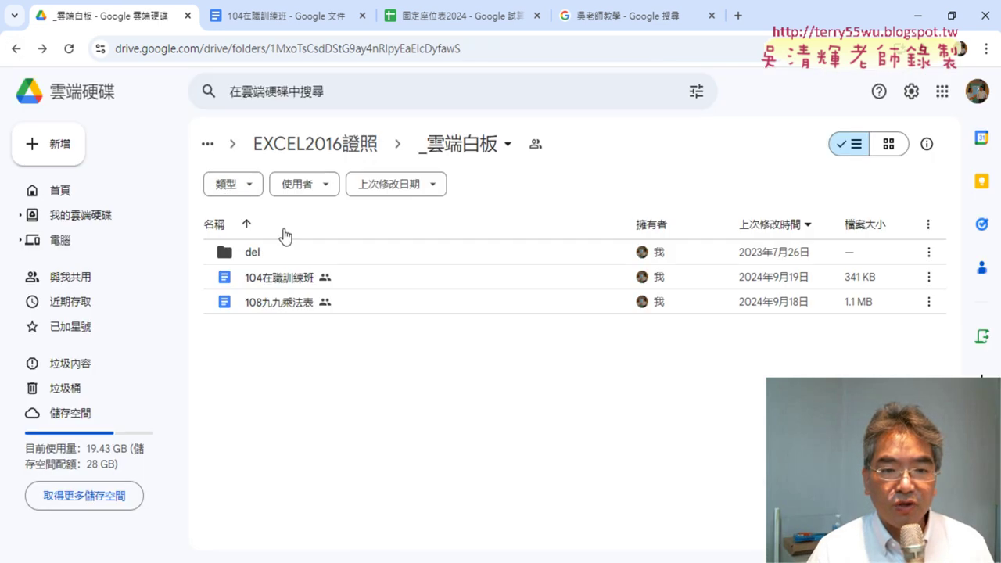
pyautogui.click(344, 147)
pyautogui.click(321, 332)
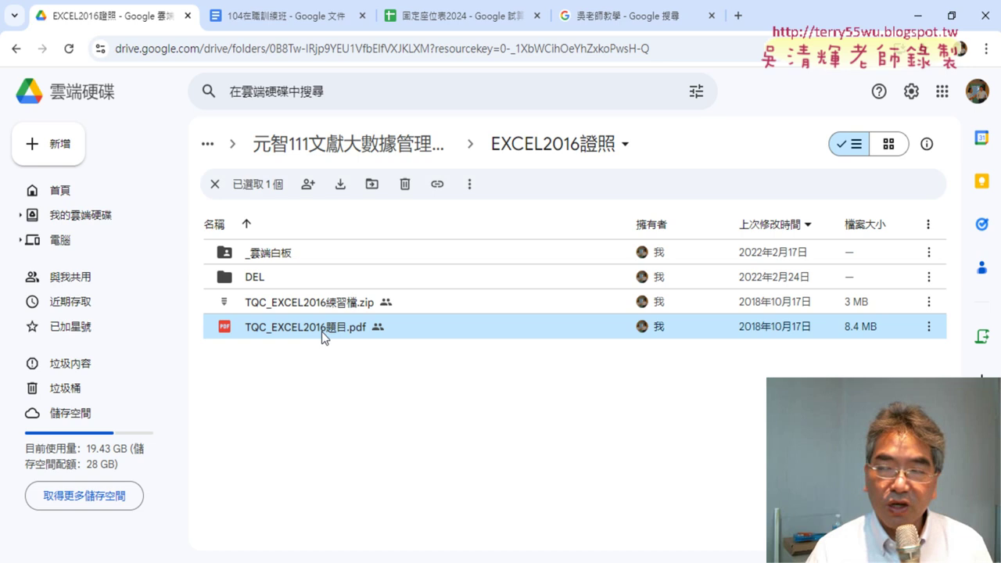
# Download TQC_EXCEL2016練習檔.zip and switch to the course portal window
pyautogui.click(323, 305)
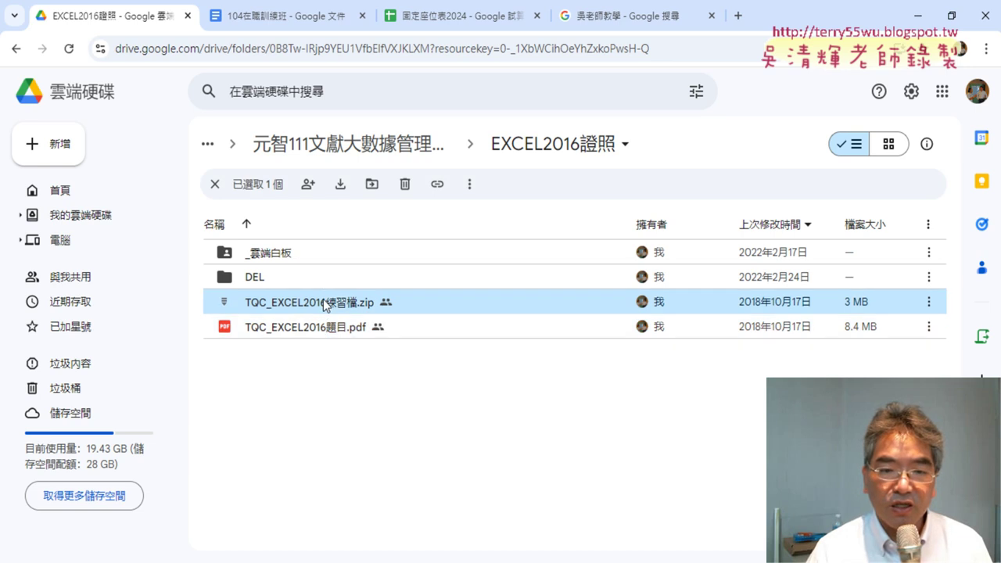
pyautogui.rightClick(324, 305)
pyautogui.click(397, 365)
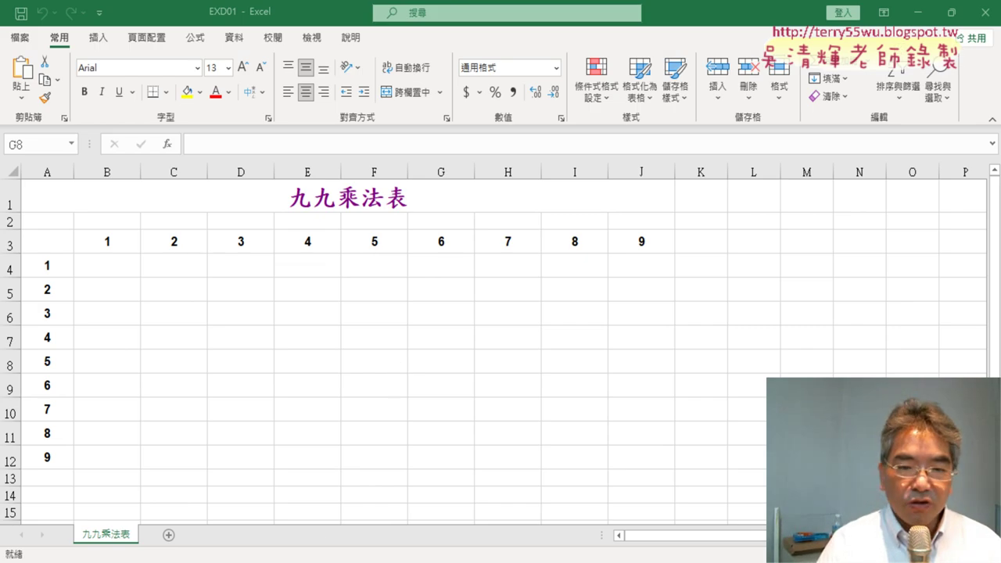
pyautogui.hotkey('alt', 'Tab')
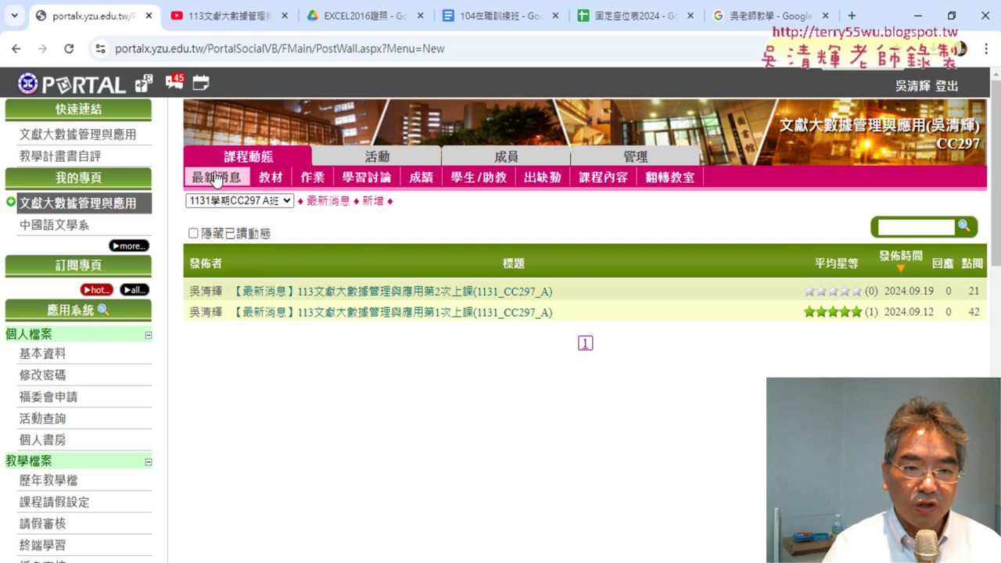
# Expand the second-class post, highlight its agenda items, and open the 113文獻大數據管理與應用第2次上課 playlist
pyautogui.click(276, 294)
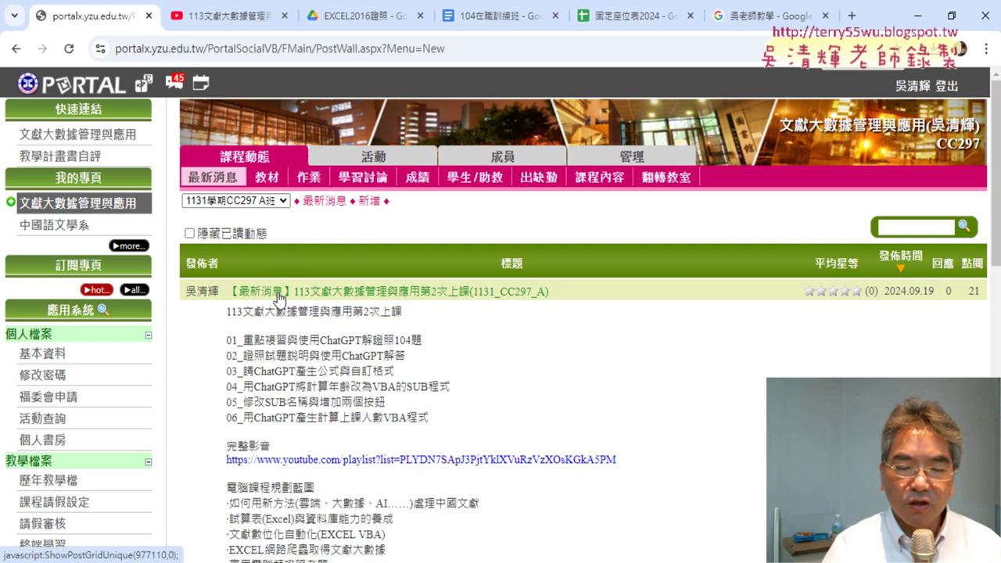
pyautogui.scroll(-1, 279, 300)
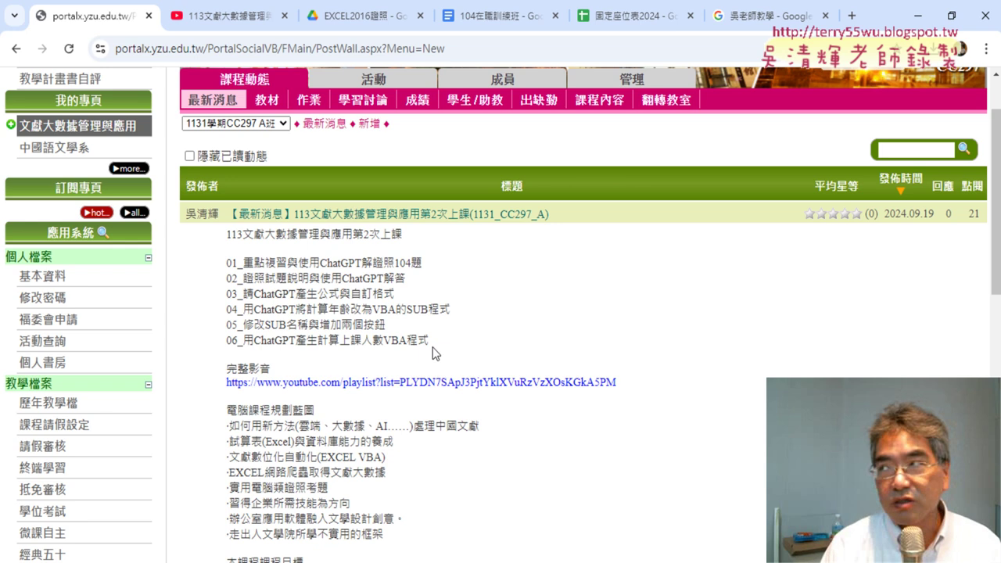
pyautogui.moveTo(435, 353); pyautogui.dragTo(226, 263)
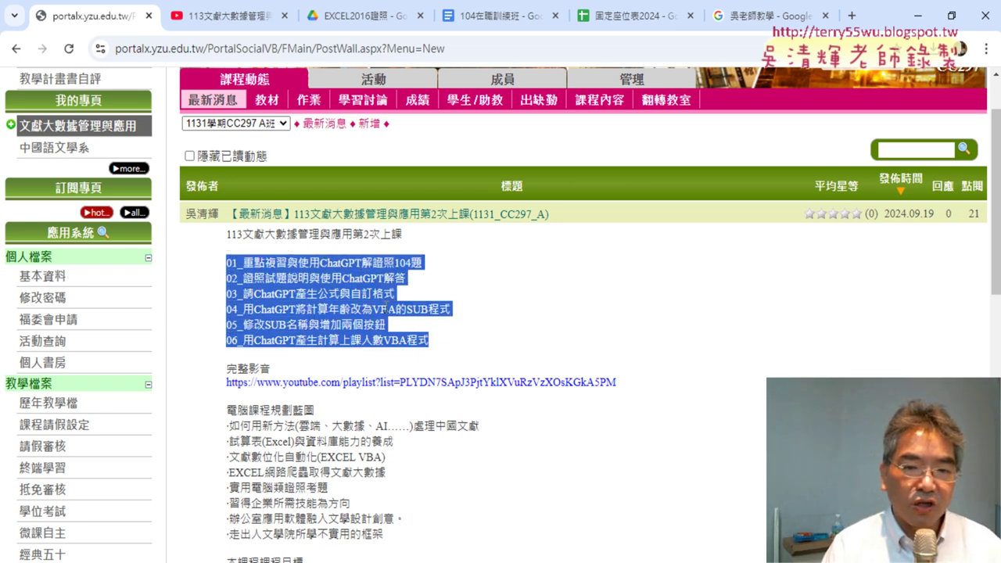
pyautogui.click(436, 277)
pyautogui.moveTo(422, 262)
pyautogui.mouseDown()
pyautogui.moveTo(391, 266)
pyautogui.moveTo(393, 280)
pyautogui.moveTo(355, 281)
pyautogui.mouseUp()
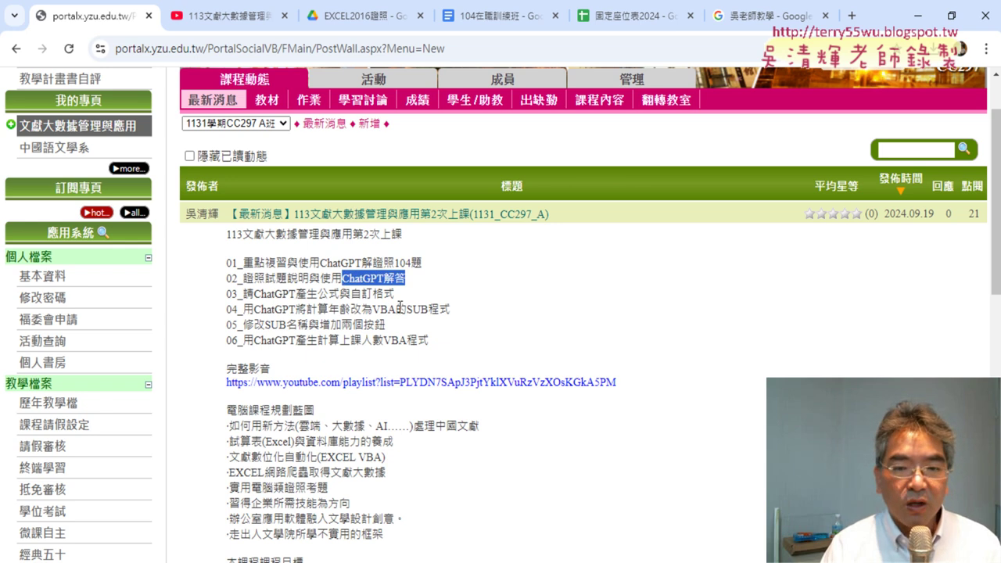
pyautogui.moveTo(395, 294); pyautogui.dragTo(350, 294)
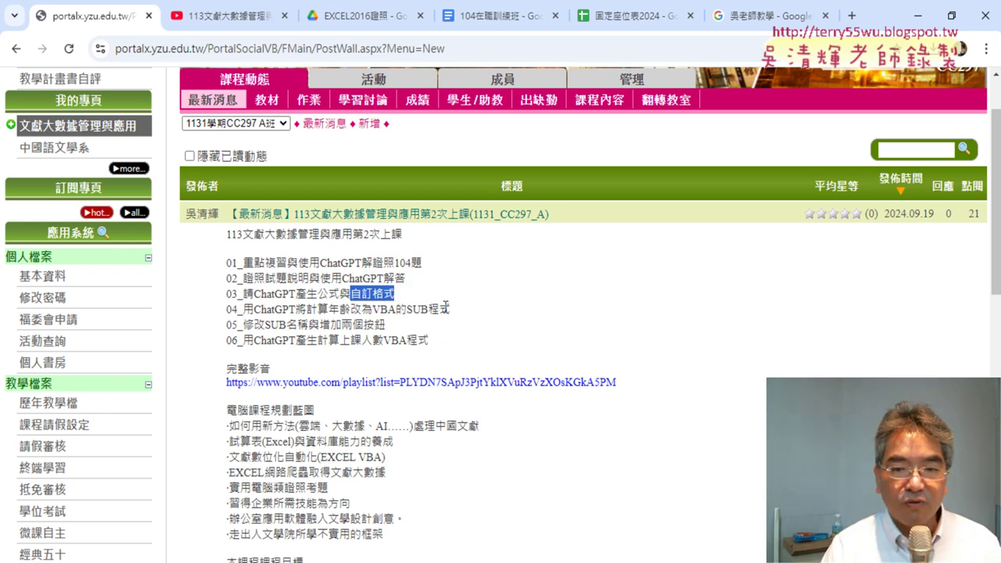
pyautogui.moveTo(449, 309)
pyautogui.mouseDown()
pyautogui.moveTo(361, 310)
pyautogui.moveTo(319, 324)
pyautogui.mouseUp()
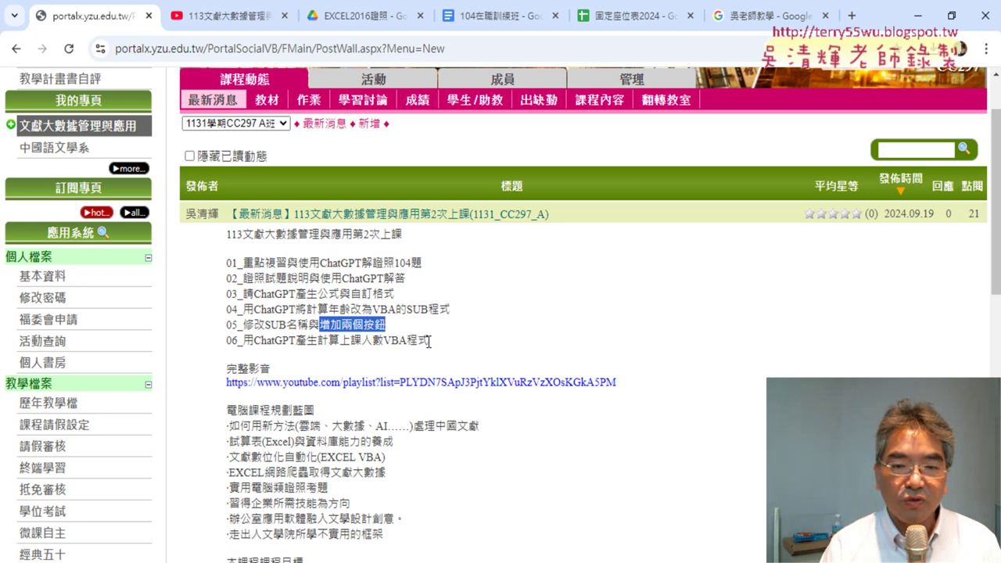
pyautogui.moveTo(383, 340); pyautogui.dragTo(317, 344)
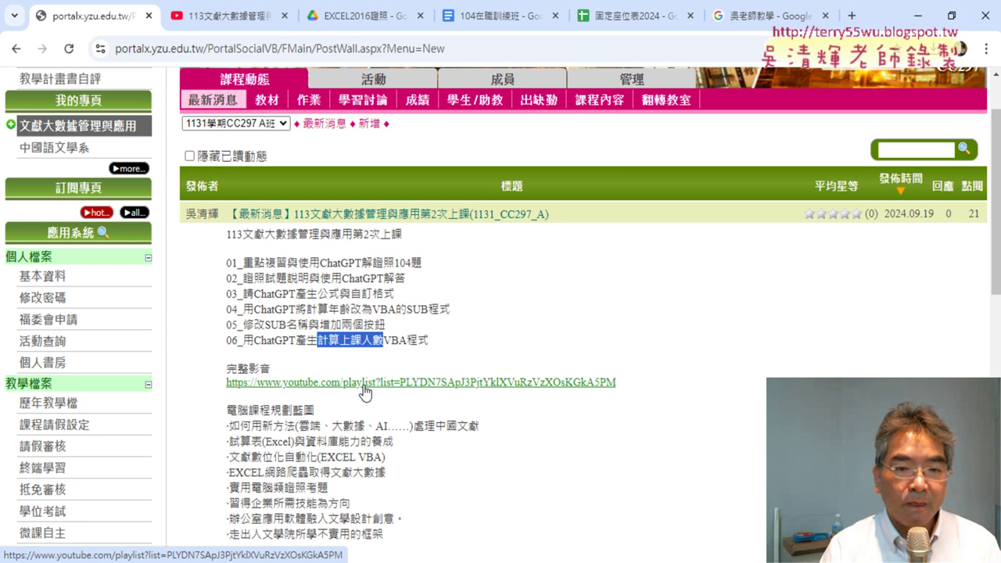
pyautogui.click(214, 24)
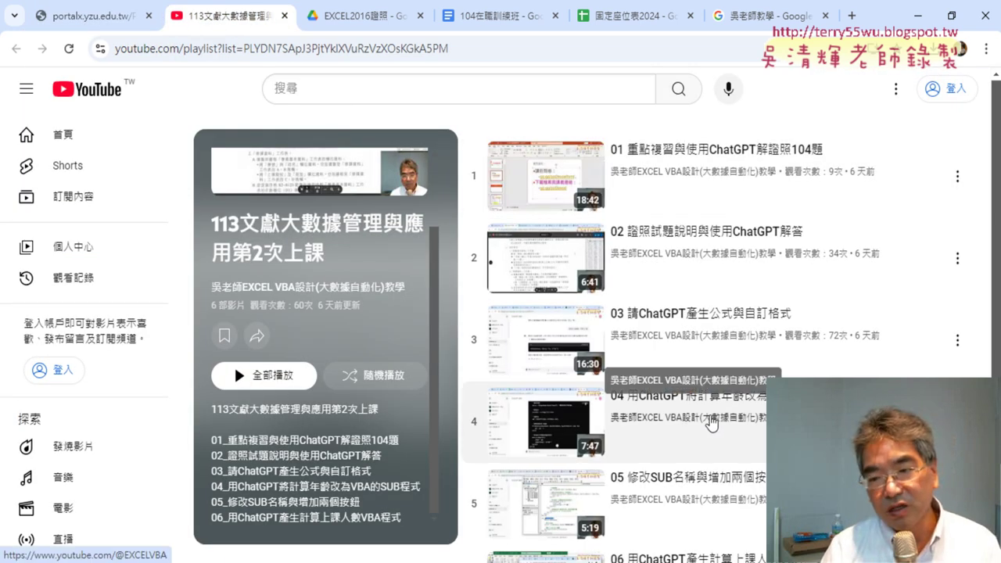
# Scroll through the YouTube playlist, then return to the portalx.yzu.edu.tw tab
pyautogui.scroll(-2, 712, 423)
pyautogui.scroll(2, 712, 423)
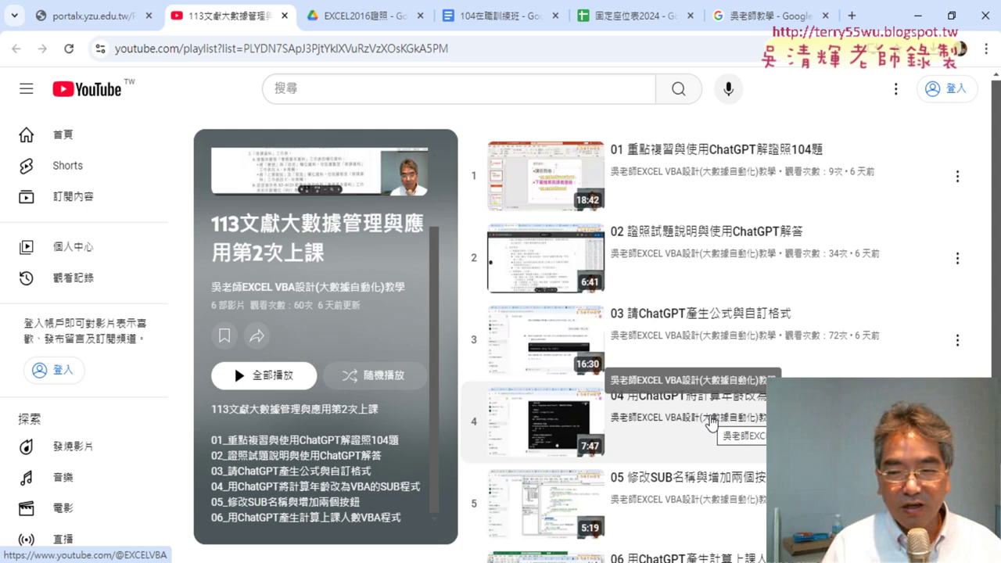
pyautogui.click(64, 21)
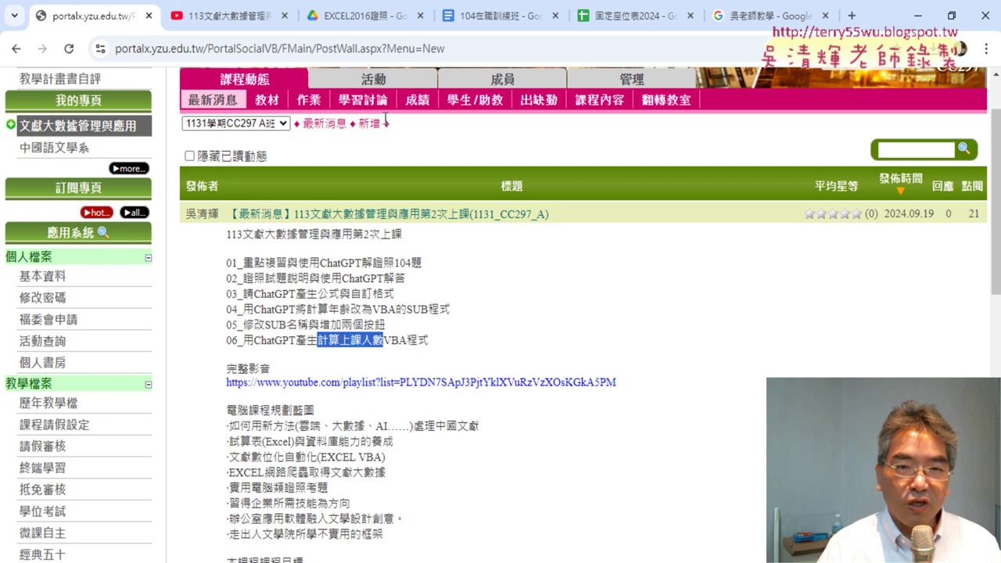
# Open the 作業 homework list on the course page
pyautogui.click(298, 104)
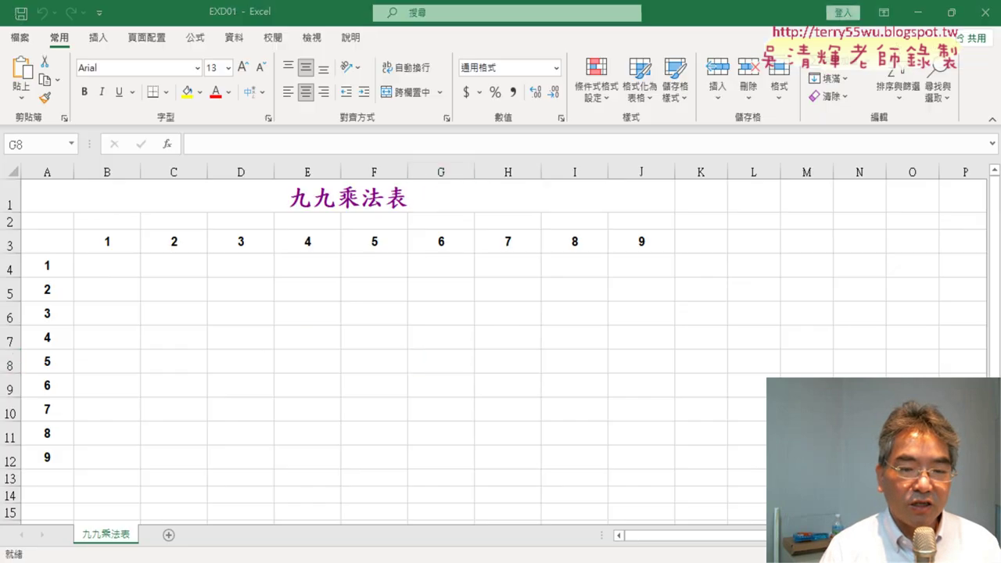
pyautogui.click(22, 39)
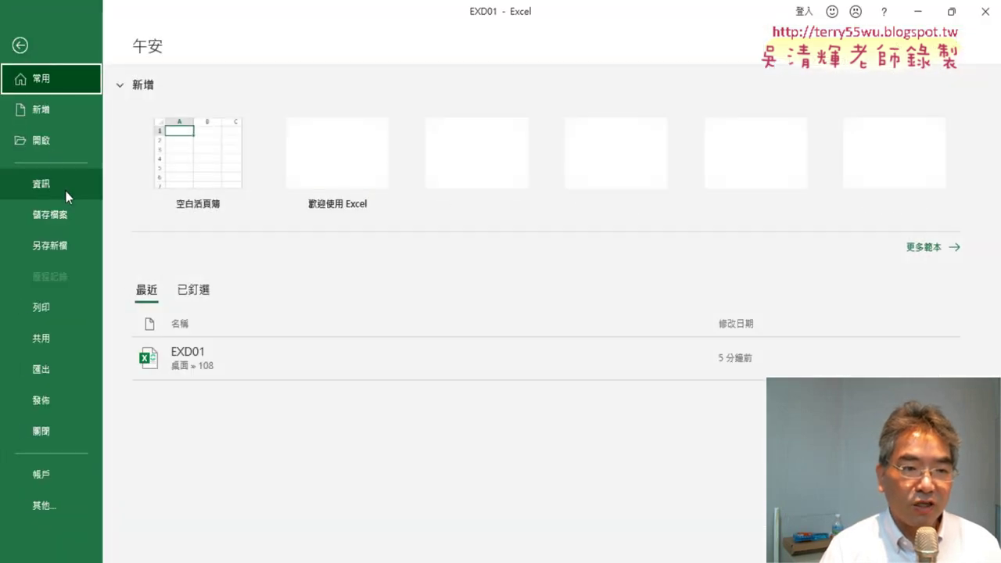
pyautogui.click(78, 252)
pyautogui.click(181, 254)
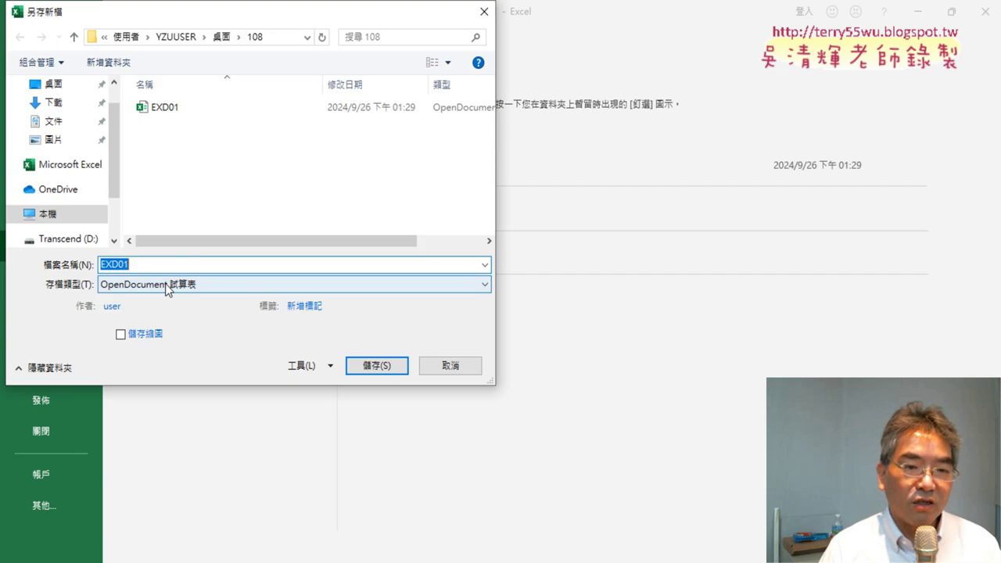
pyautogui.click(167, 285)
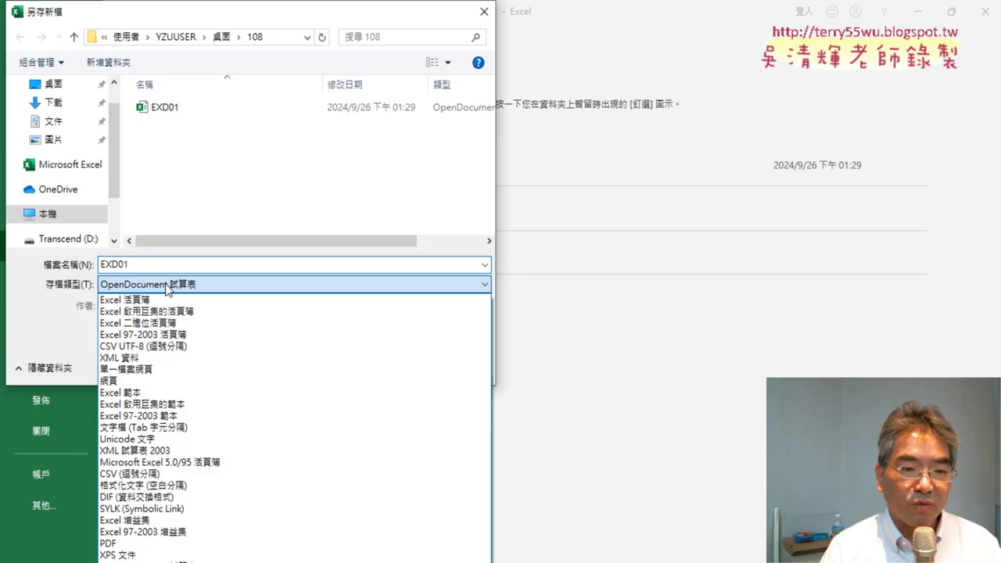
pyautogui.click(186, 315)
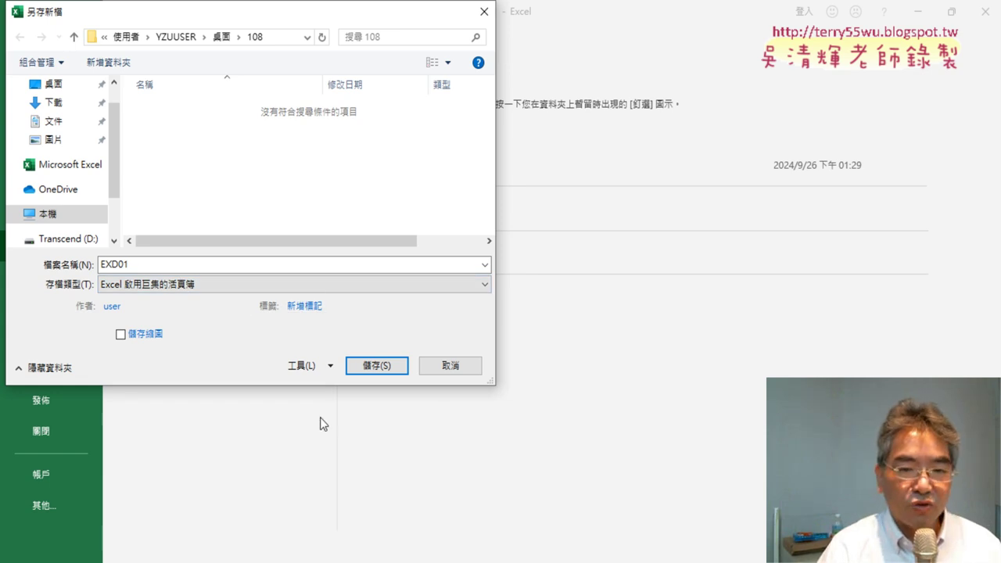
pyautogui.click(440, 367)
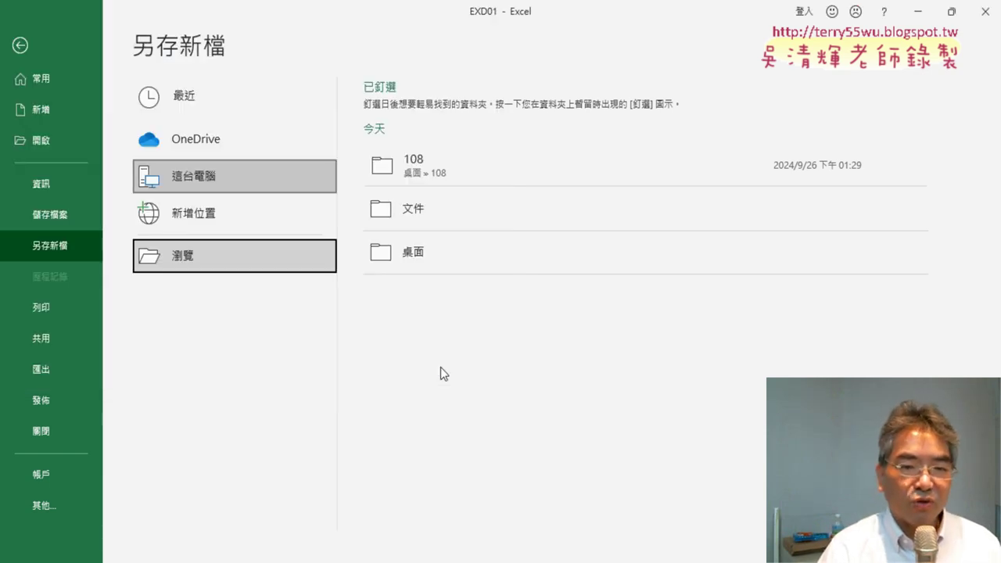
pyautogui.click(20, 45)
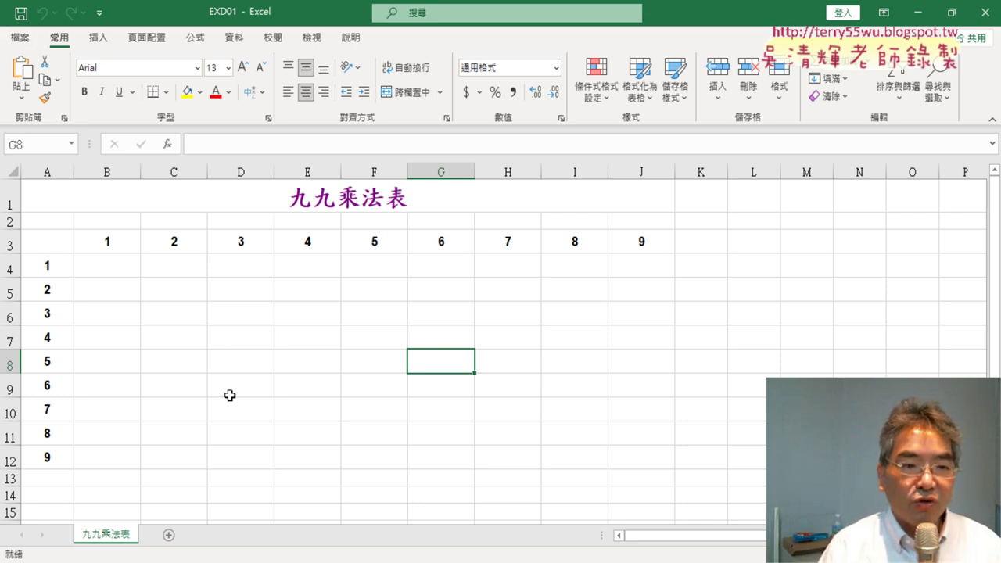
# Select B4 for editing and outline the edges of the B4:J12 grid with the pen
pyautogui.click(122, 271)
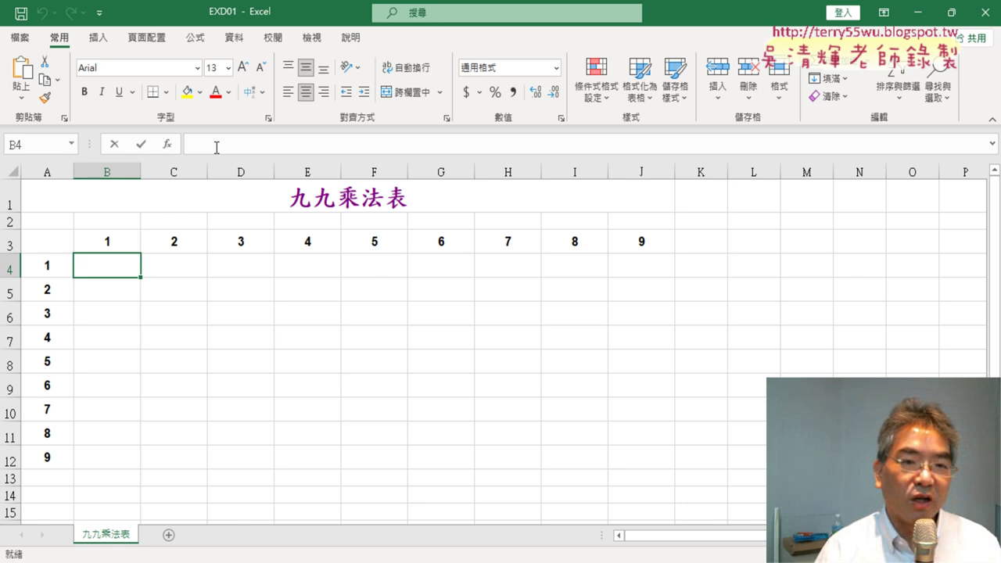
pyautogui.click(216, 147)
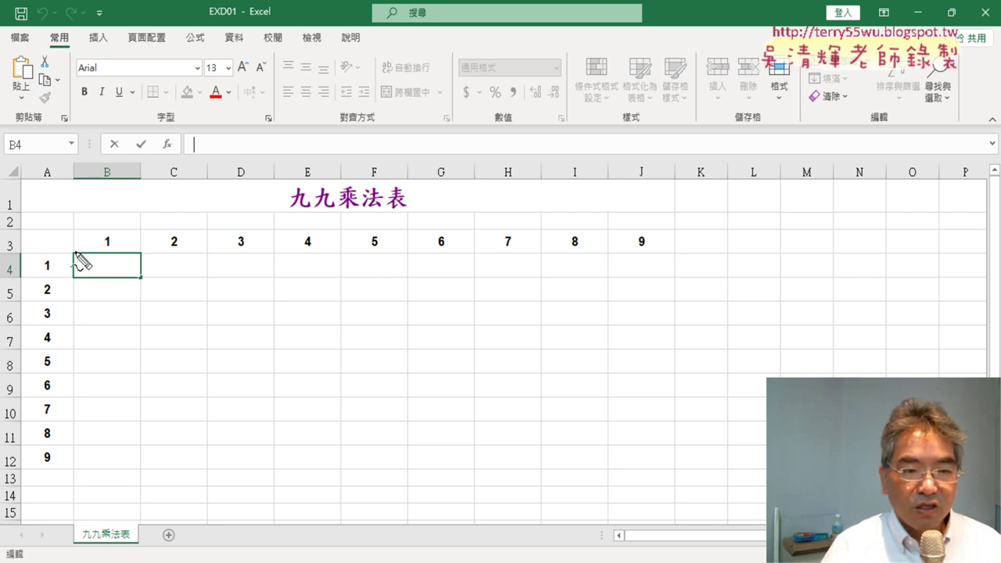
pyautogui.moveTo(75, 253); pyautogui.dragTo(84, 473)
pyautogui.moveTo(94, 254)
pyautogui.mouseDown()
pyautogui.moveTo(665, 255)
pyautogui.moveTo(674, 473)
pyautogui.mouseUp()
pyautogui.moveTo(81, 470); pyautogui.dragTo(674, 483)
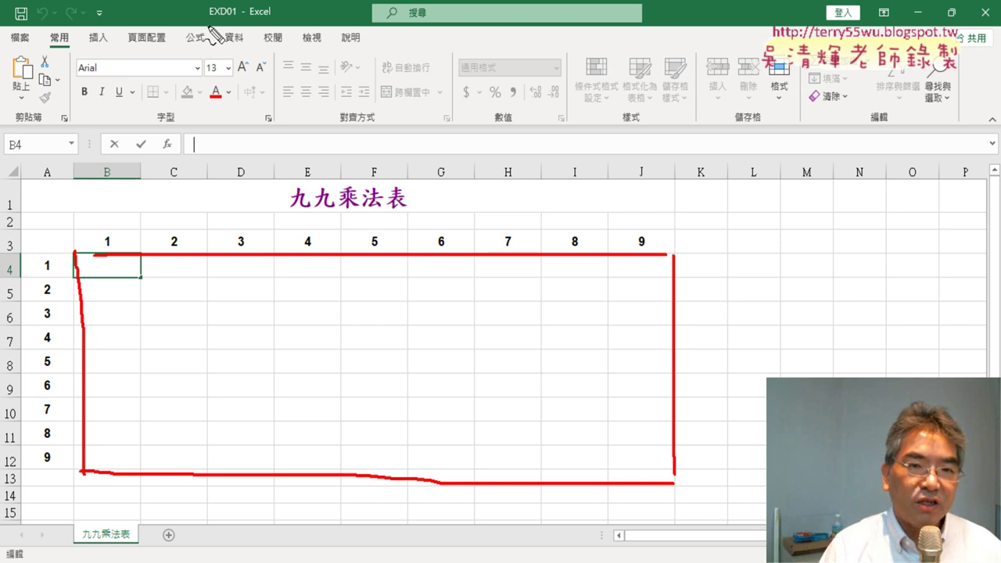
# Mark the workbook name, row 3 and column A multipliers, B4 and J12, then clear the ink
pyautogui.moveTo(210, 15); pyautogui.dragTo(234, 17)
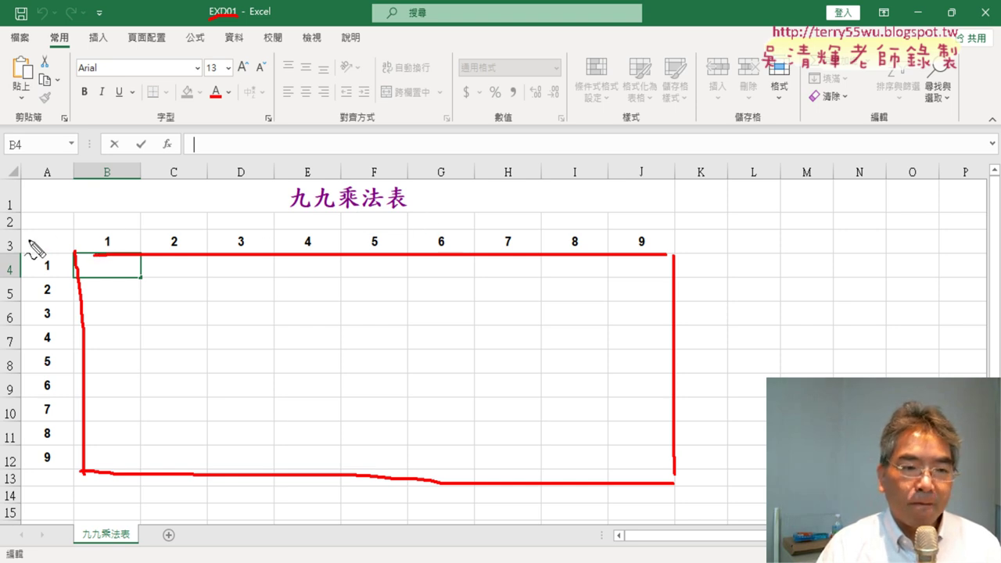
pyautogui.moveTo(21, 237)
pyautogui.mouseDown()
pyautogui.moveTo(24, 253)
pyautogui.moveTo(92, 241)
pyautogui.moveTo(79, 251)
pyautogui.mouseUp()
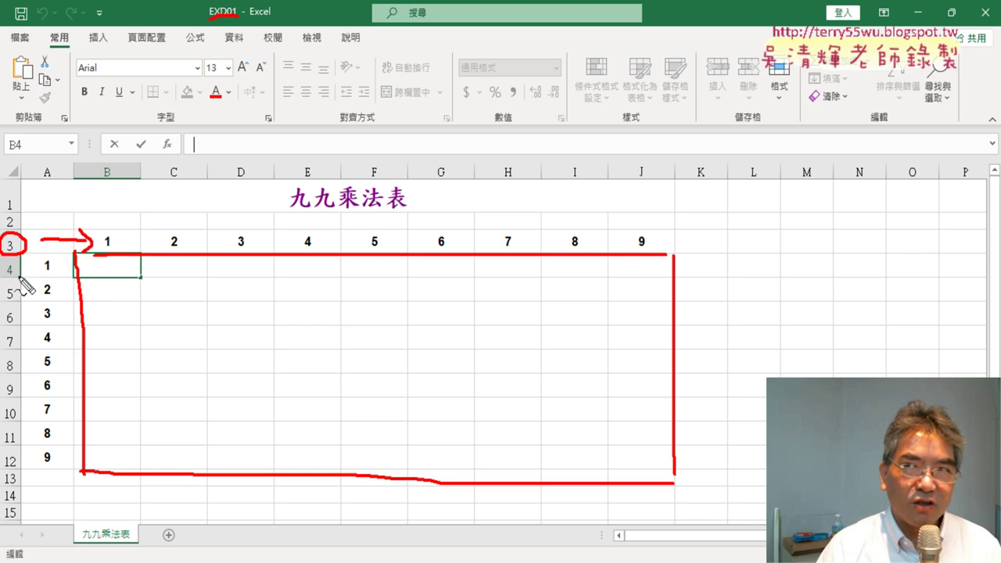
pyautogui.moveTo(56, 186); pyautogui.dragTo(49, 231)
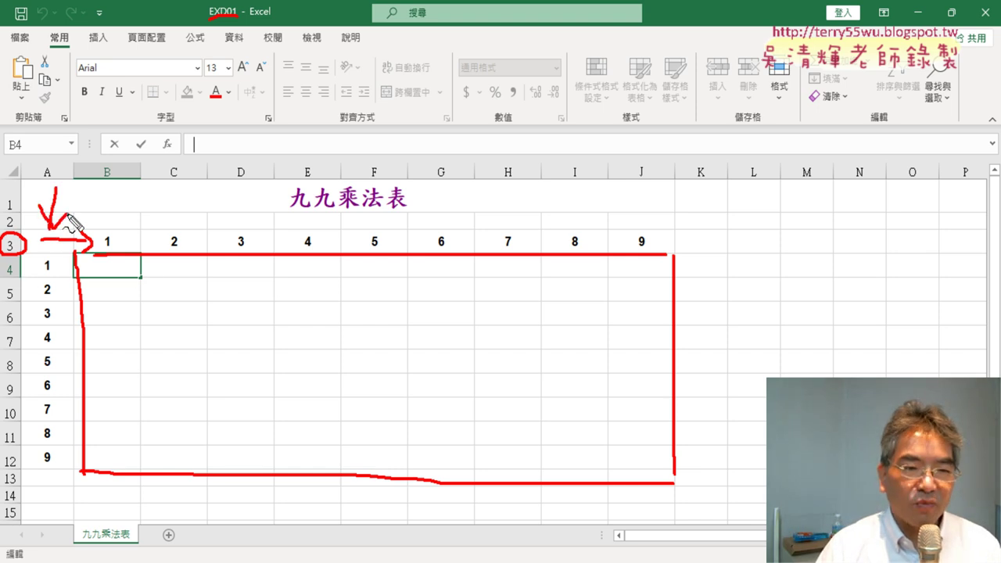
pyautogui.moveTo(94, 255)
pyautogui.mouseDown()
pyautogui.moveTo(106, 280)
pyautogui.moveTo(127, 268)
pyautogui.moveTo(85, 272)
pyautogui.mouseUp()
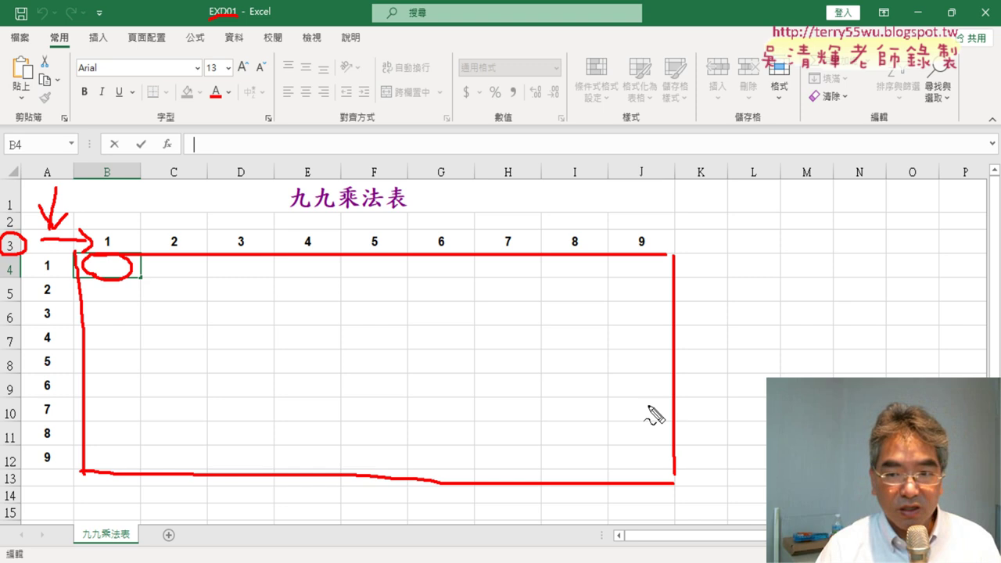
pyautogui.moveTo(657, 450)
pyautogui.mouseDown()
pyautogui.moveTo(631, 451)
pyautogui.moveTo(655, 458)
pyautogui.mouseUp()
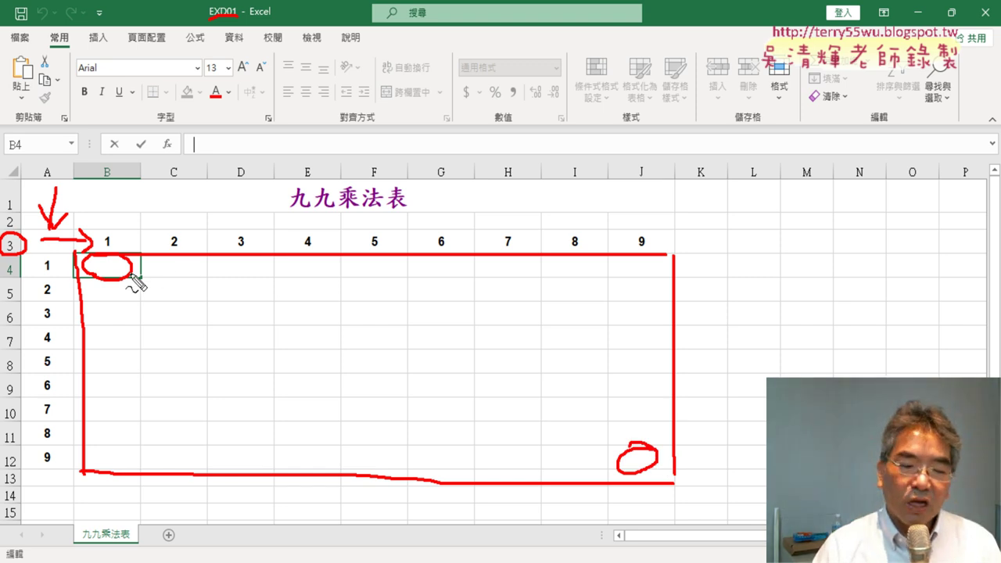
pyautogui.press('Escape')
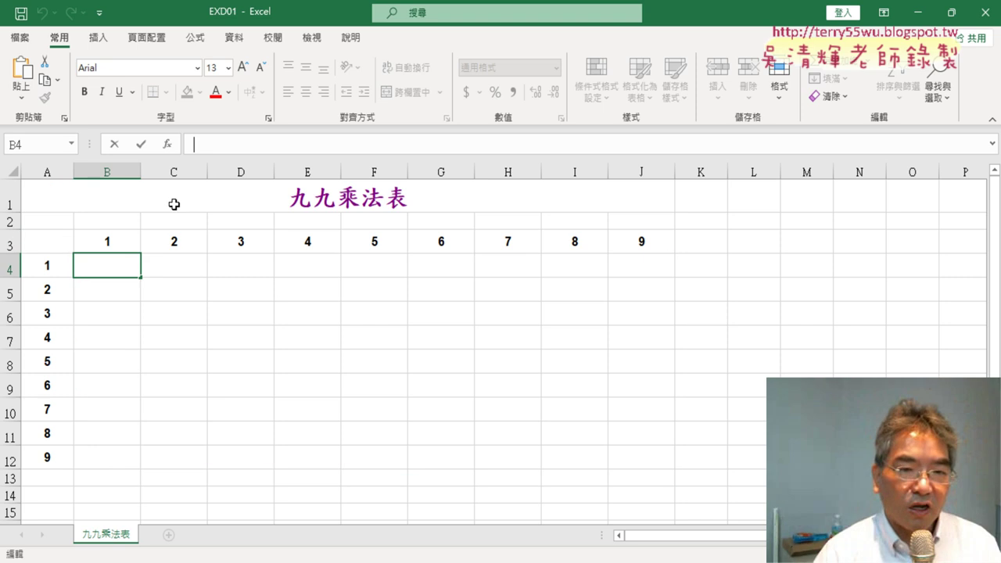
# Begin B4's formula as =B3&"x"&A4, referencing B3 and A4
pyautogui.click(207, 146)
pyautogui.write('ㄦ')
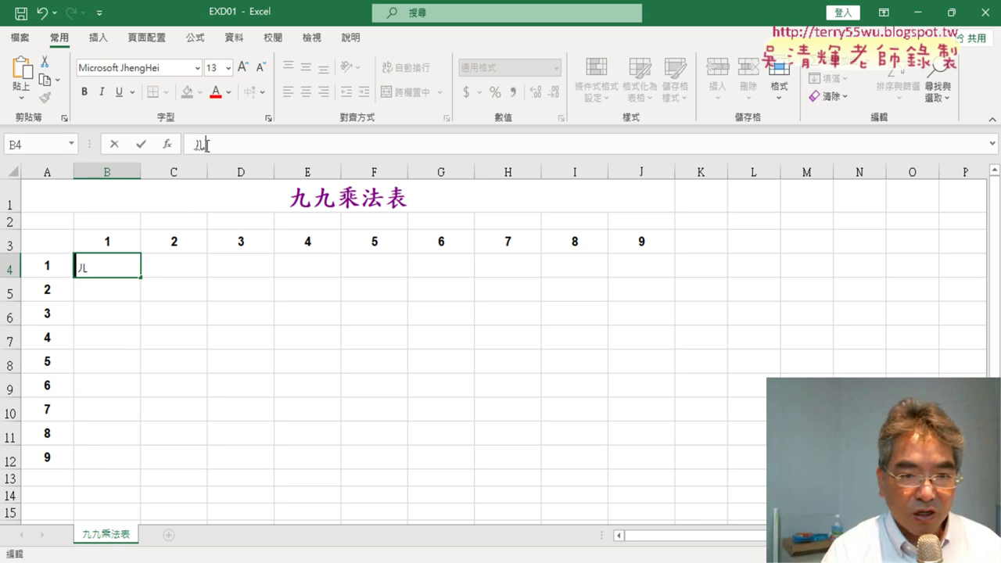
pyautogui.press('BackSpace')
pyautogui.write('=')
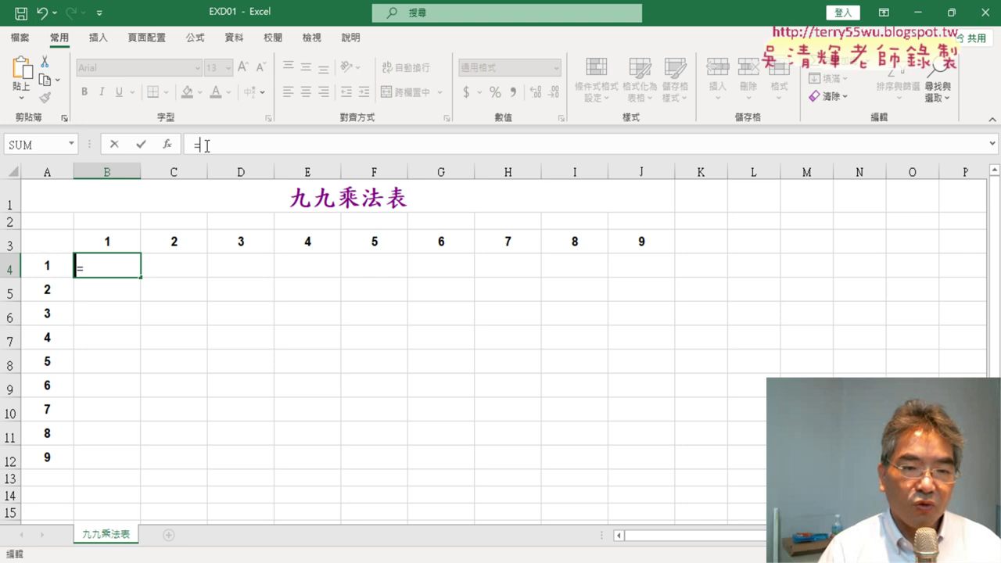
pyautogui.click(111, 240)
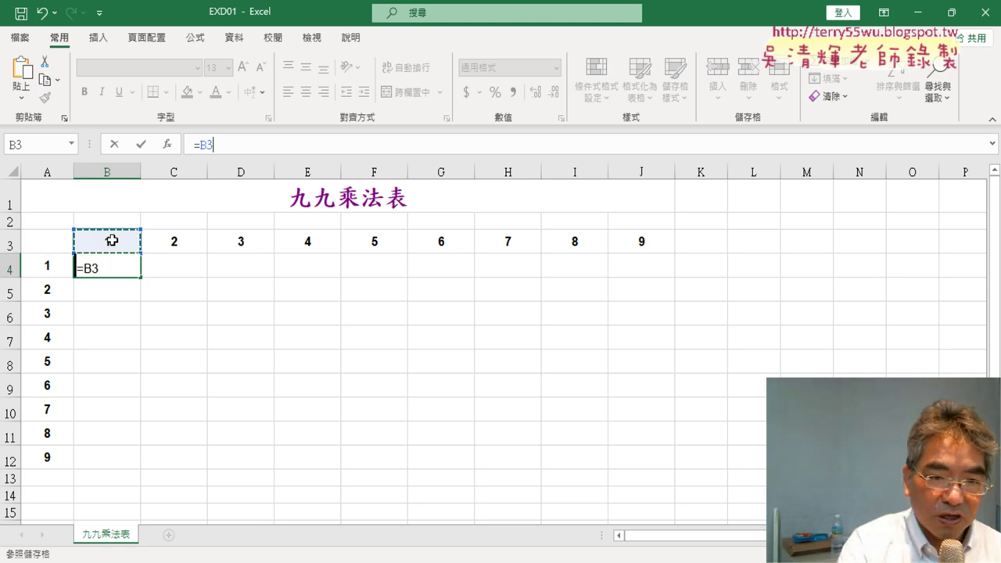
pyautogui.write('&')
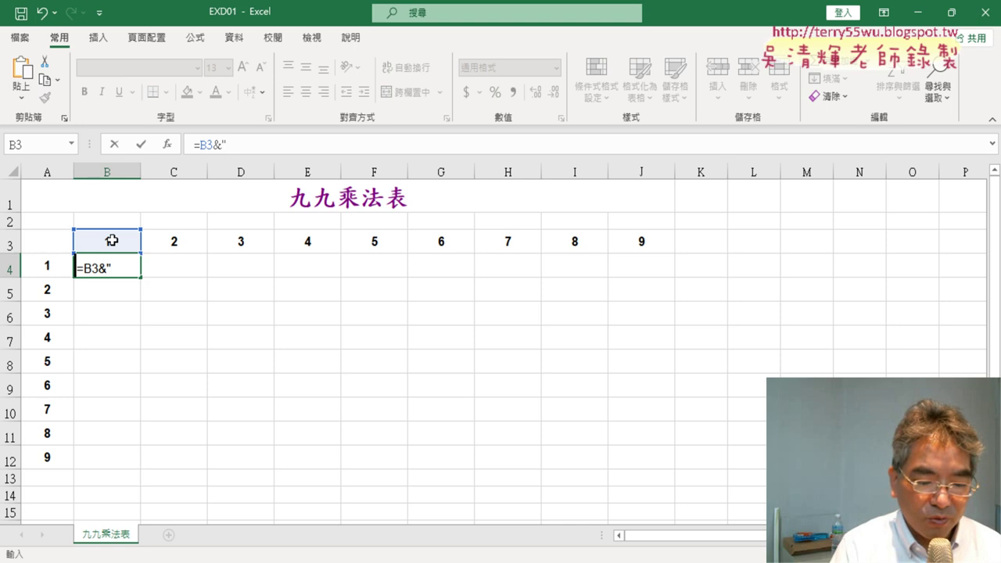
pyautogui.write('x')
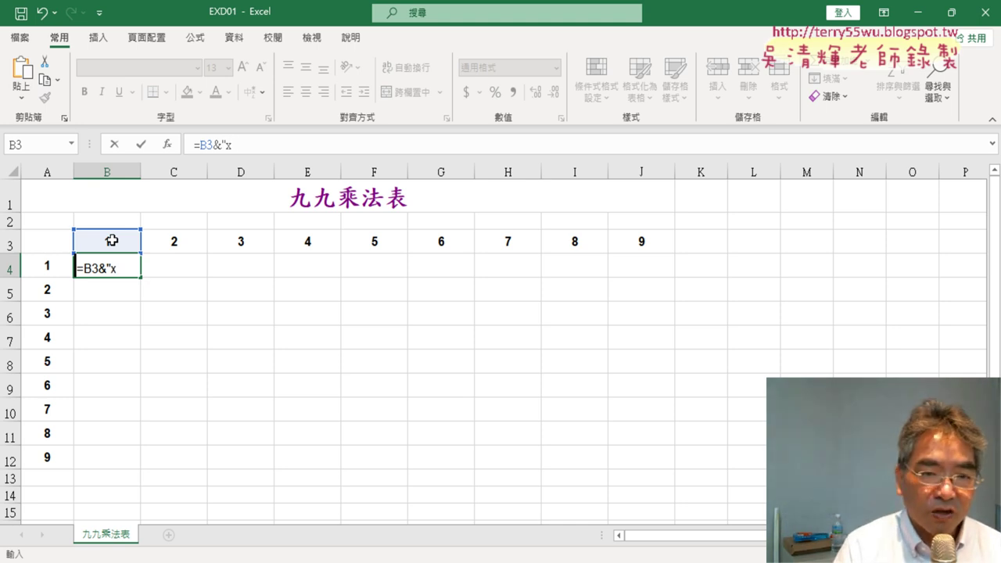
pyautogui.write('"')
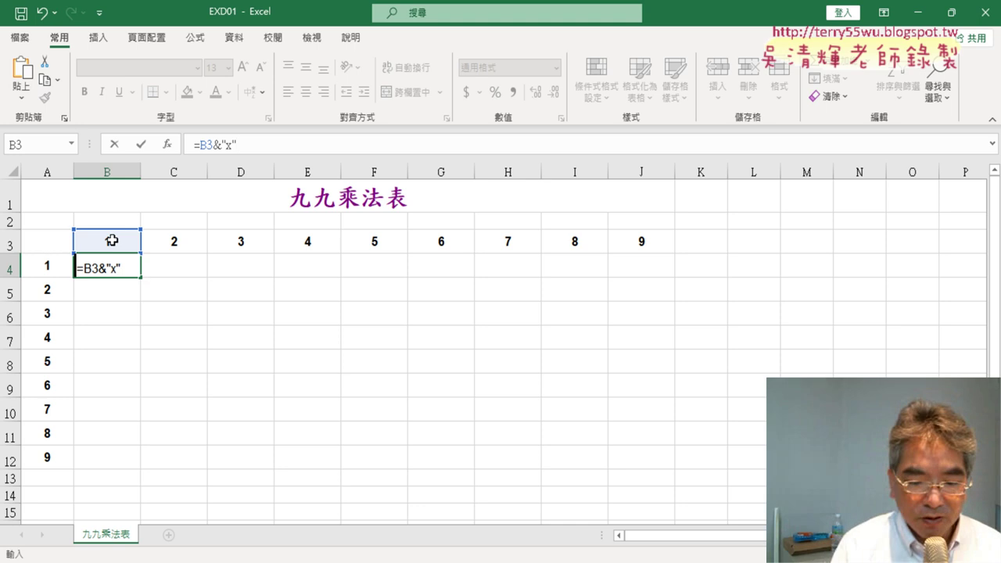
pyautogui.write('&')
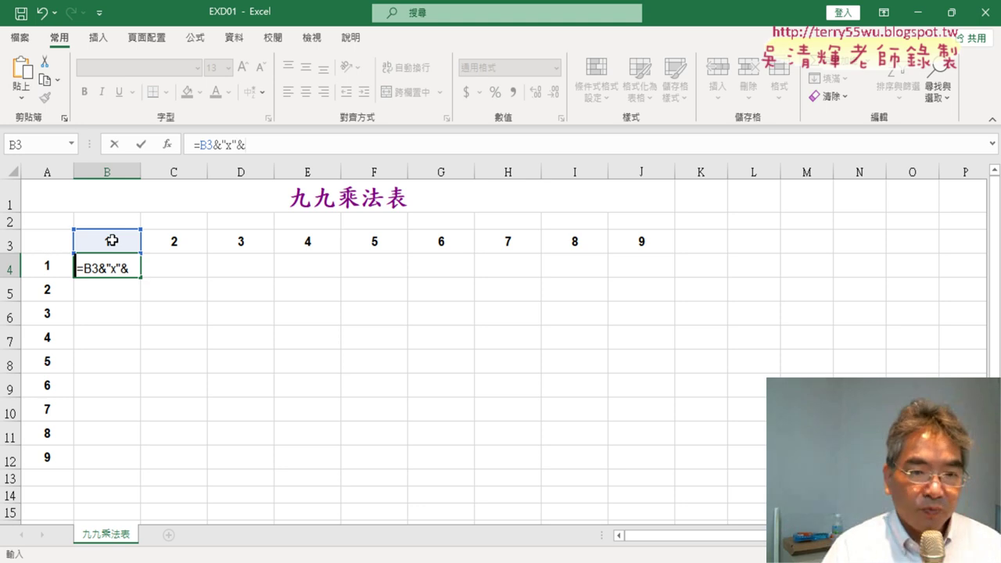
pyautogui.click(47, 268)
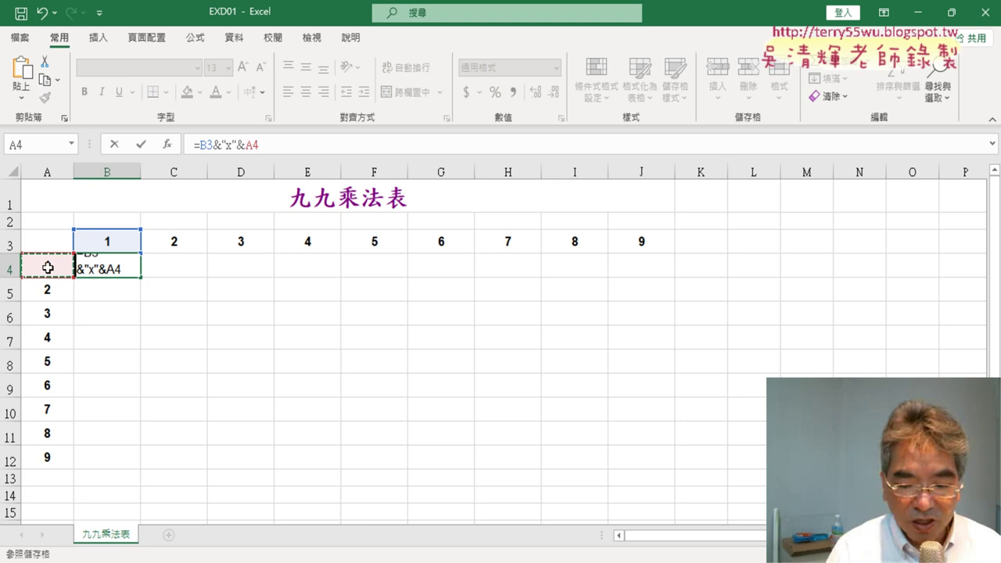
# Append &"="&B3*A4 and commit, so B4 shows 1x1=1
pyautogui.write('&')
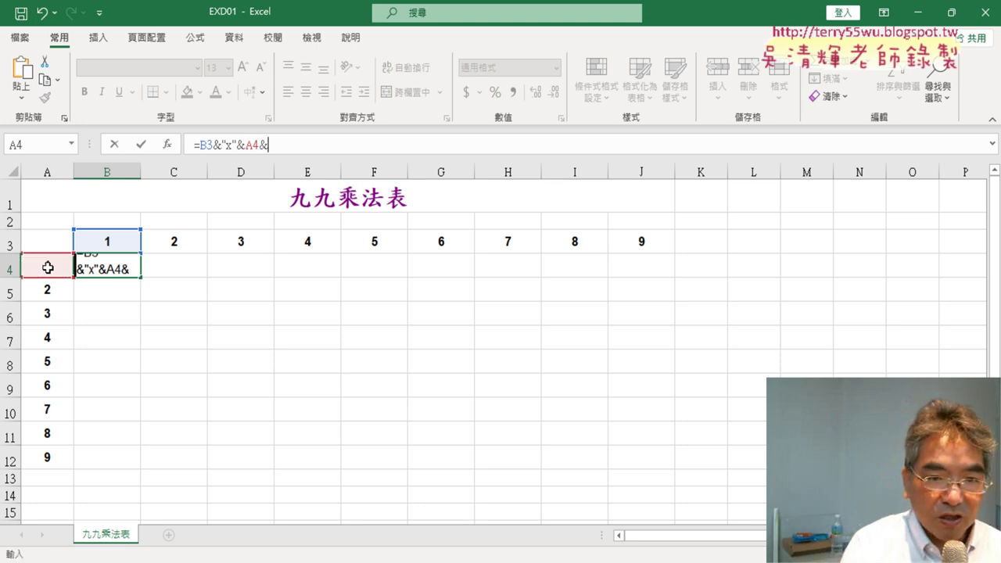
pyautogui.write('"')
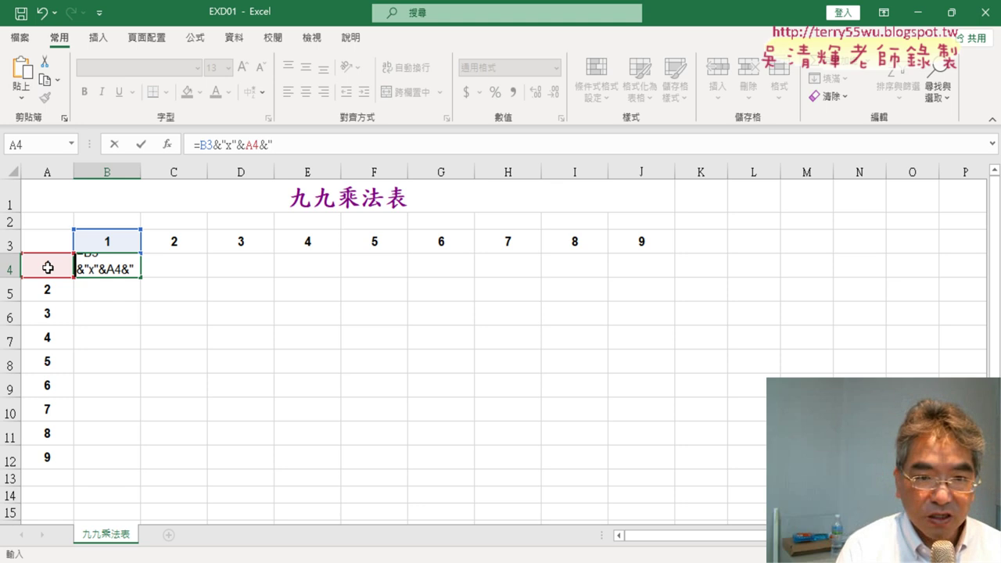
pyautogui.write('=')
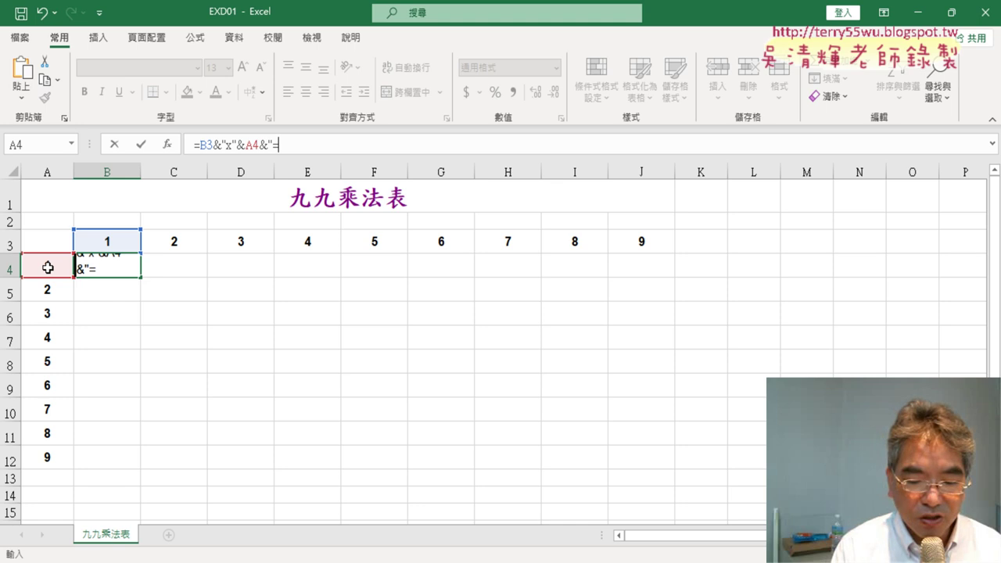
pyautogui.write('"')
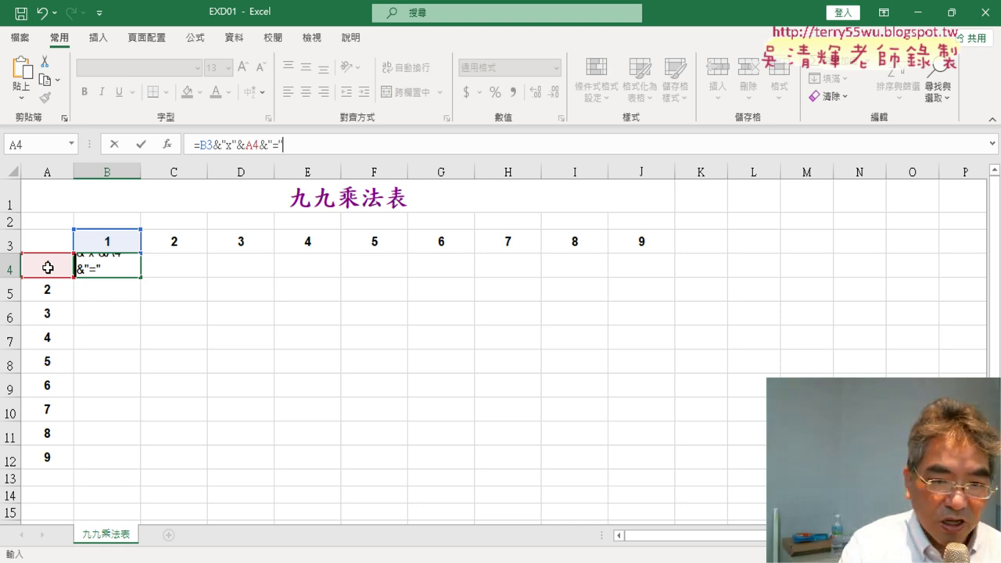
pyautogui.write('&')
pyautogui.click(113, 239)
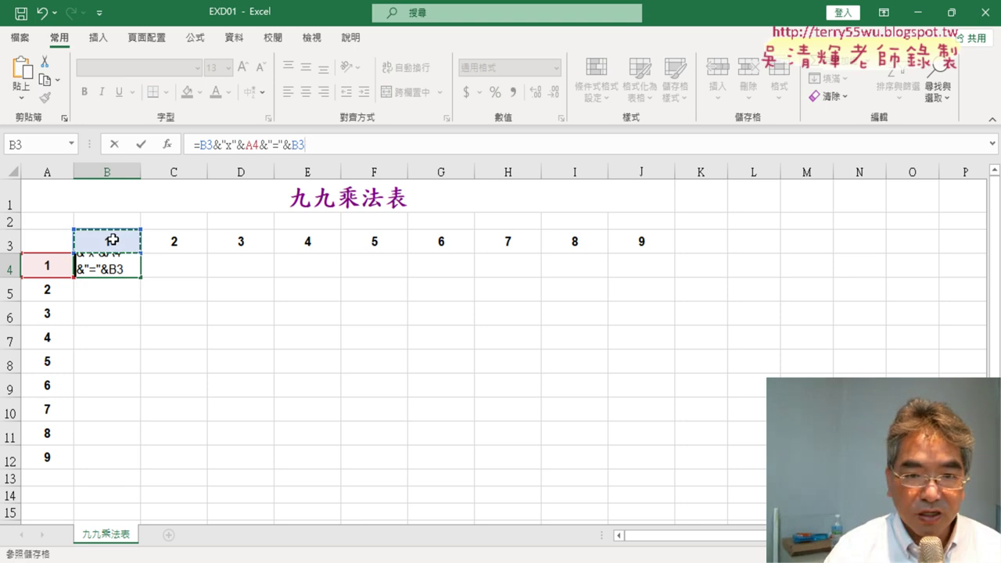
pyautogui.write('*')
pyautogui.click(44, 267)
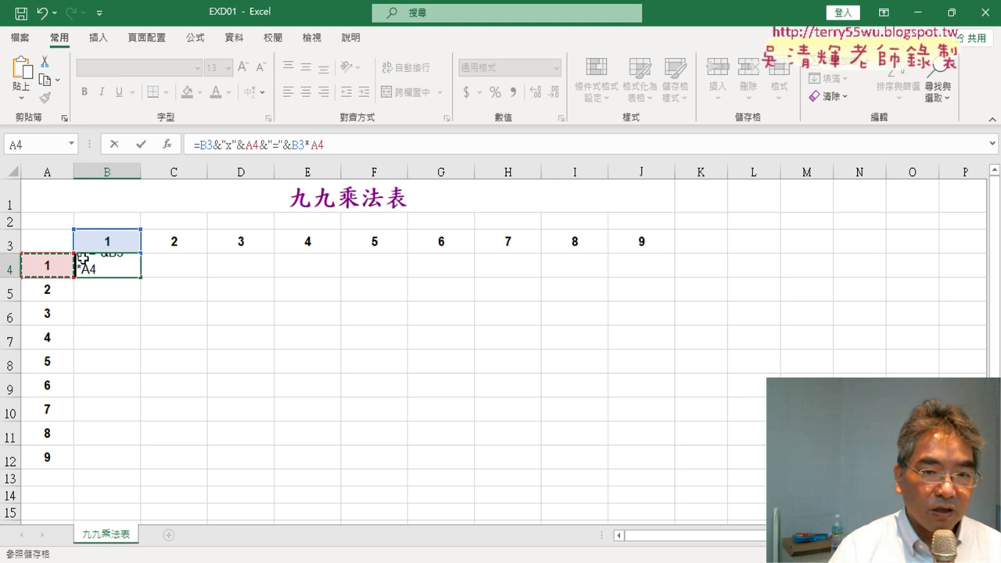
pyautogui.click(142, 146)
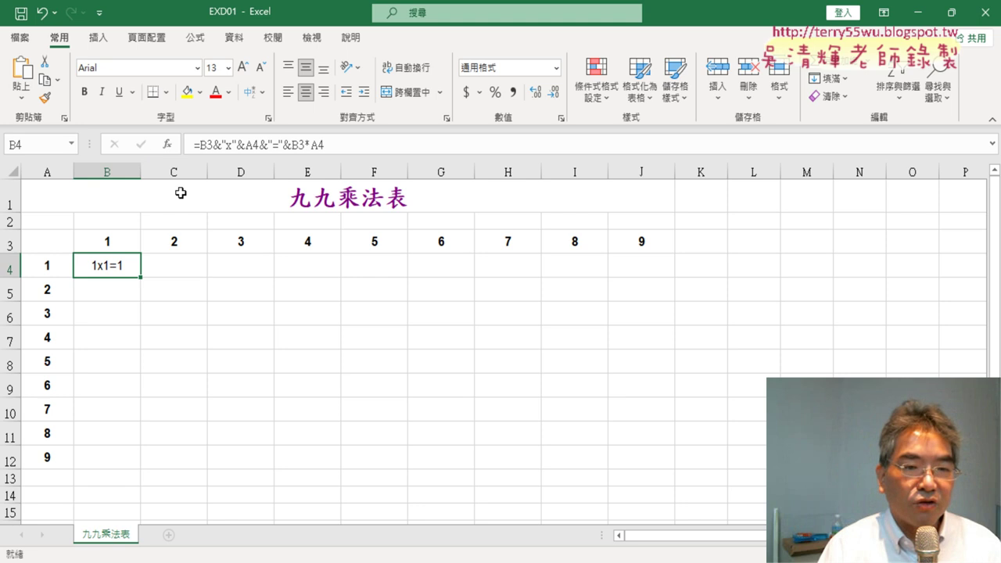
# Fill B4's formula down to B12, producing #VALUE! in B5:B12
pyautogui.click(189, 268)
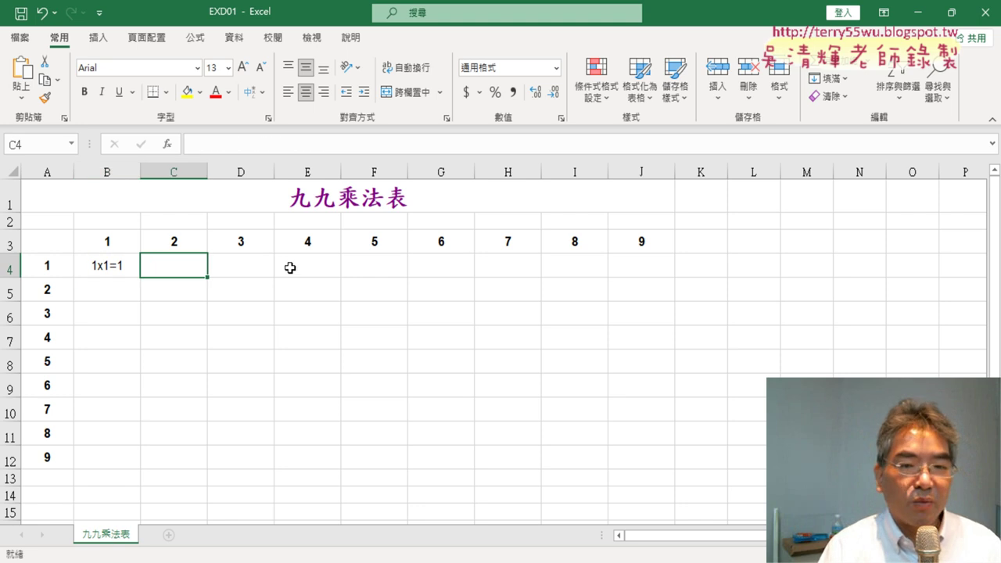
pyautogui.click(124, 268)
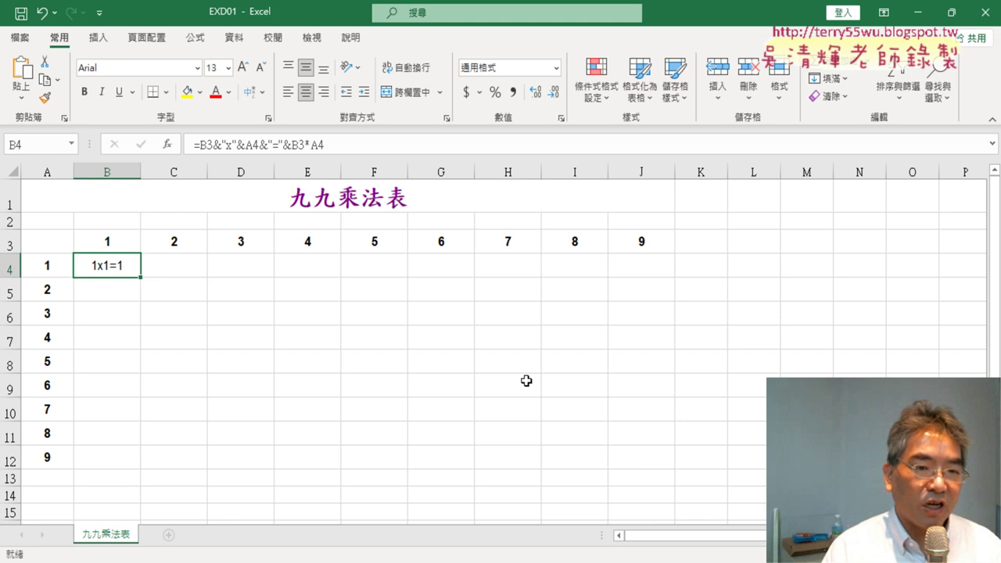
pyautogui.moveTo(139, 278); pyautogui.dragTo(140, 468)
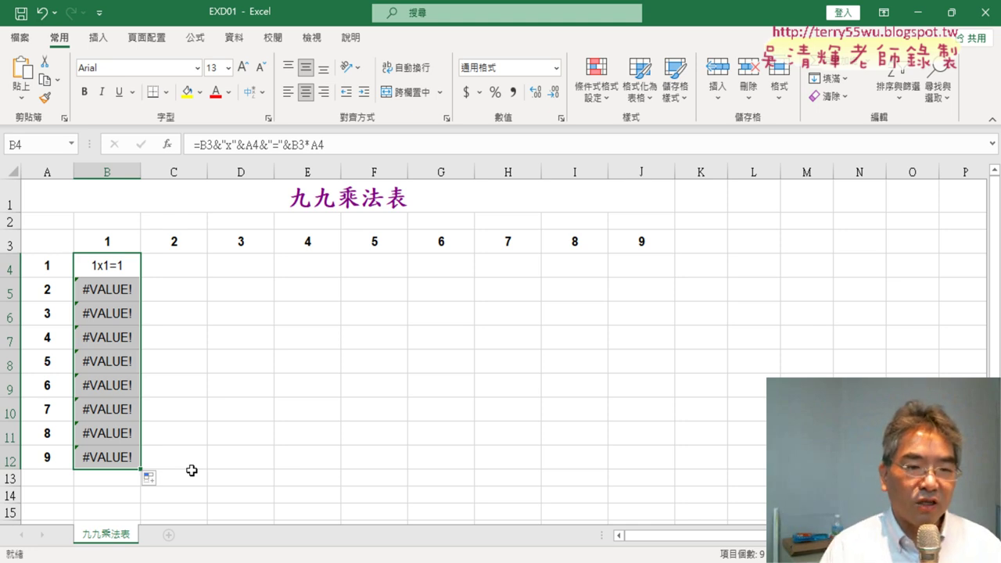
pyautogui.click(106, 267)
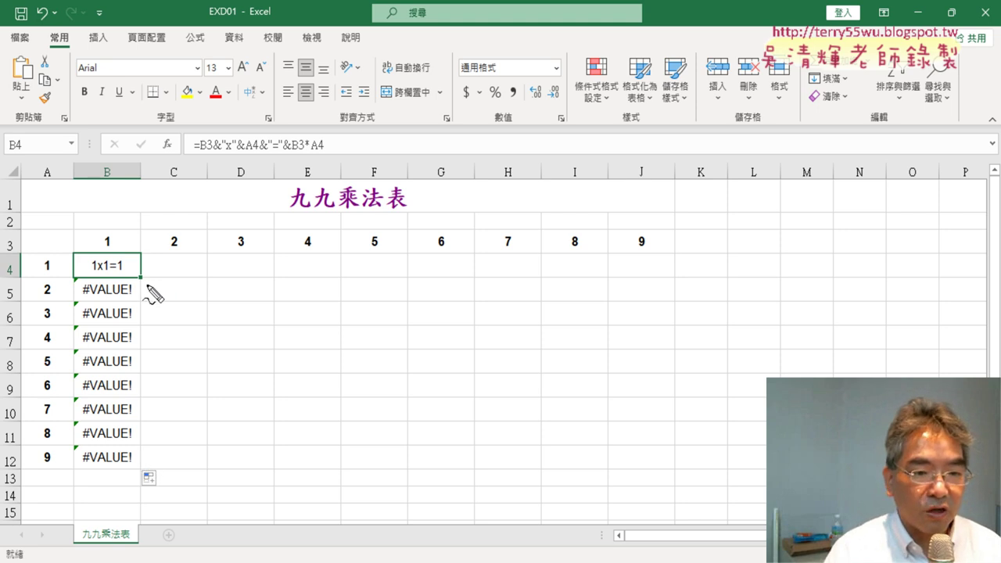
pyautogui.moveTo(132, 278)
pyautogui.mouseDown()
pyautogui.moveTo(145, 324)
pyautogui.moveTo(154, 316)
pyautogui.mouseUp()
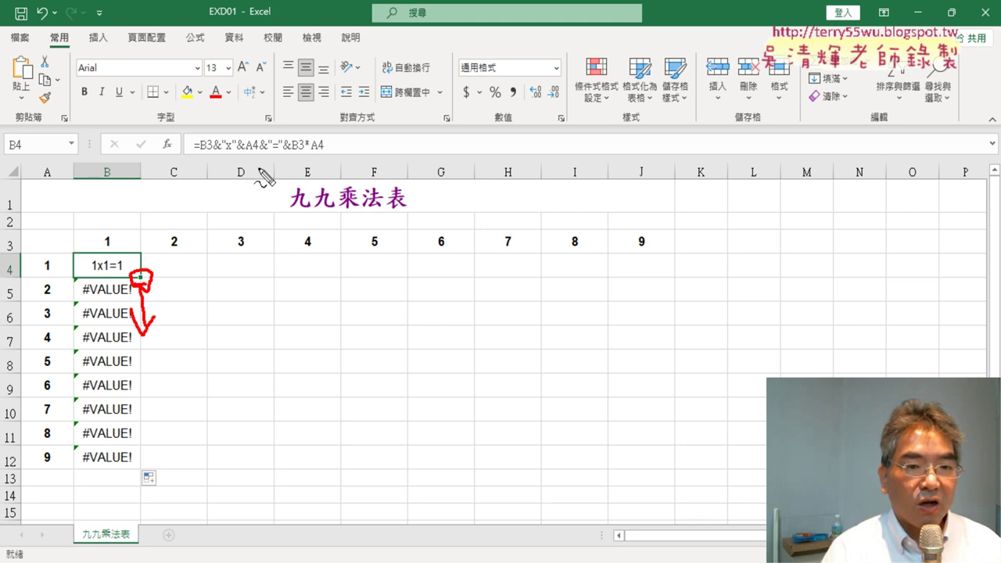
pyautogui.moveTo(199, 152); pyautogui.dragTo(332, 154)
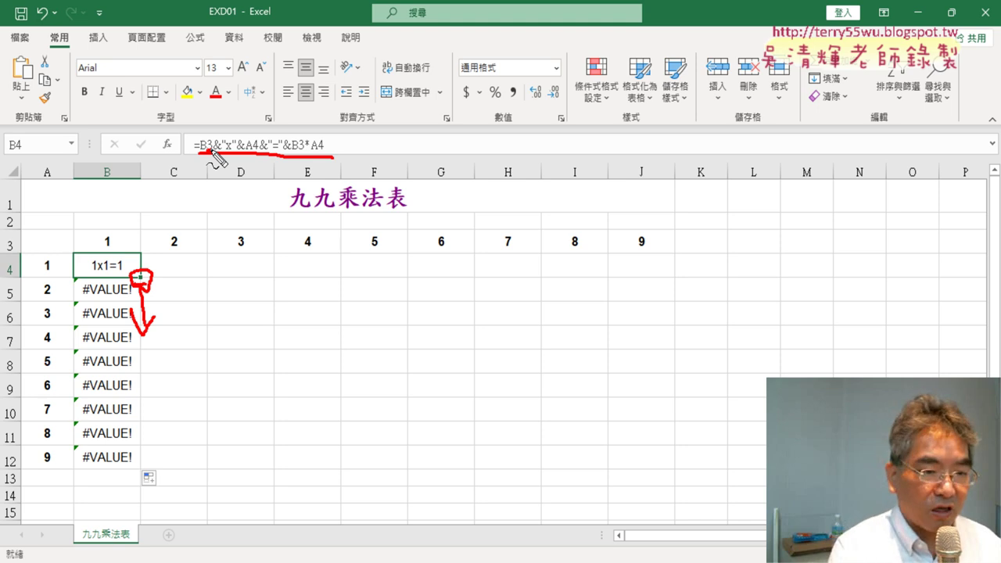
pyautogui.press('Escape')
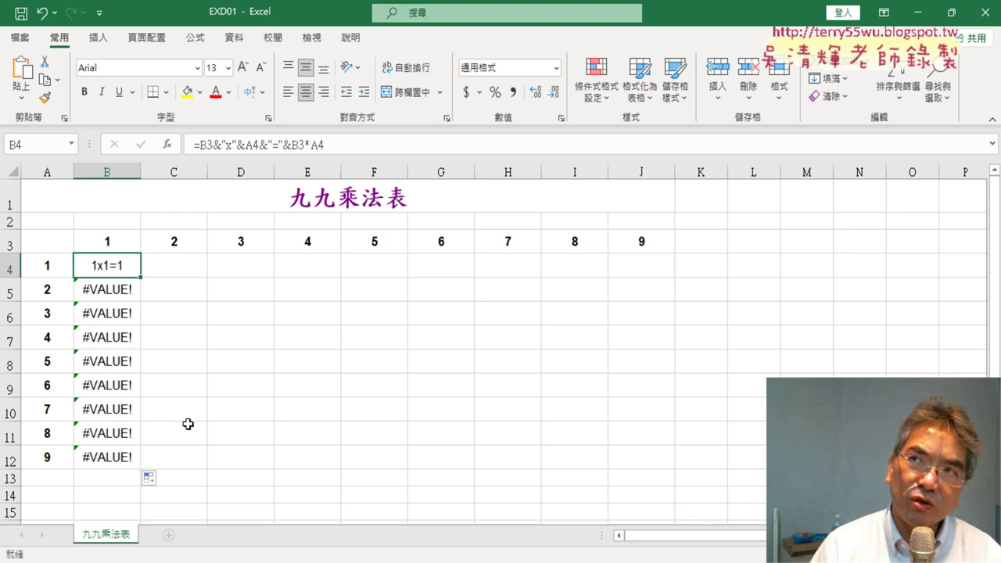
pyautogui.click(119, 291)
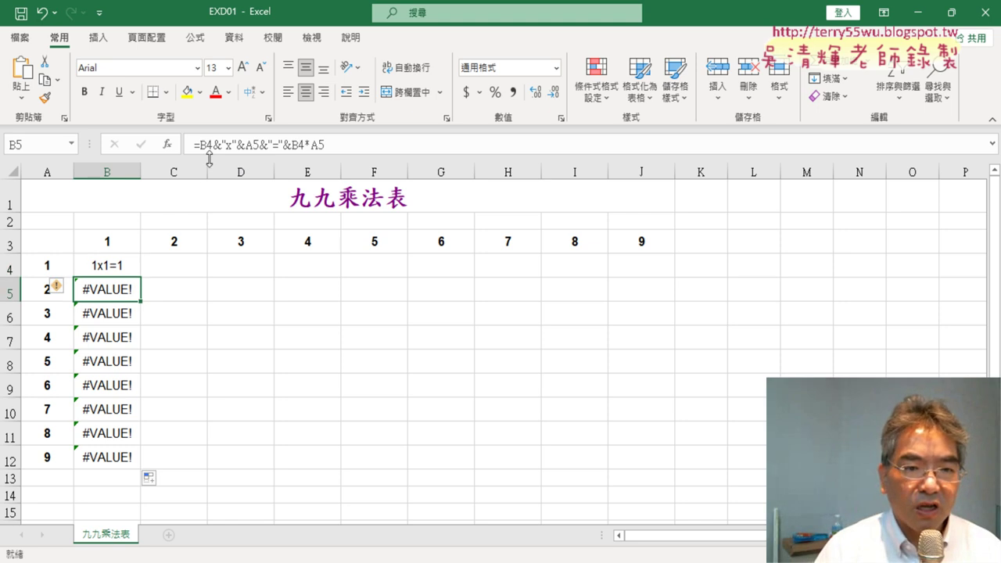
pyautogui.click(117, 264)
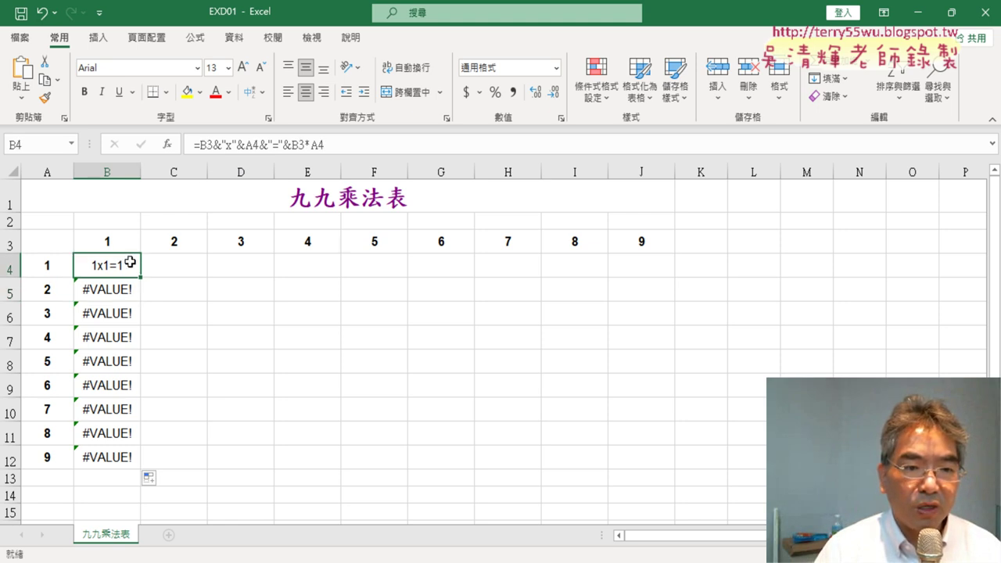
pyautogui.click(113, 289)
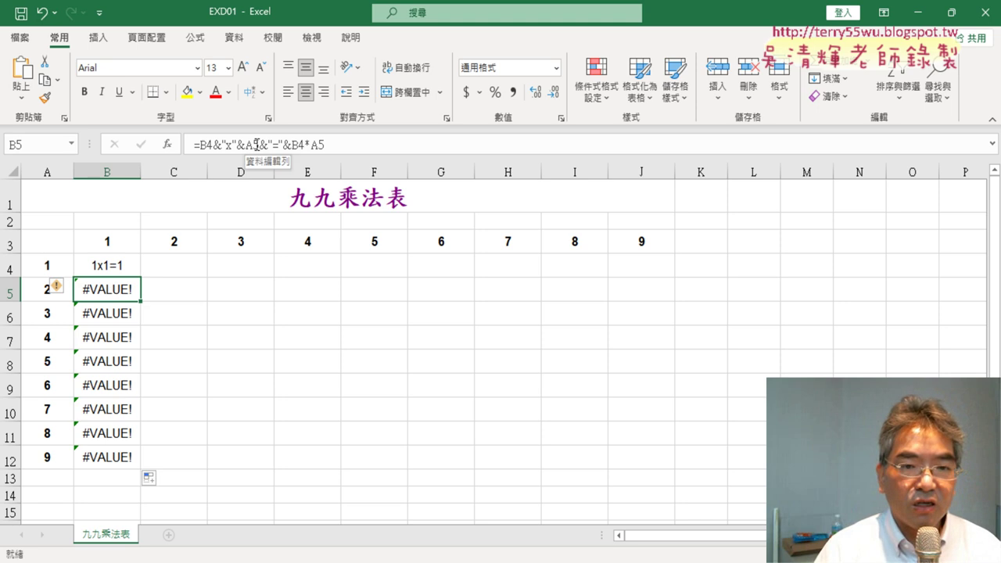
pyautogui.click(122, 263)
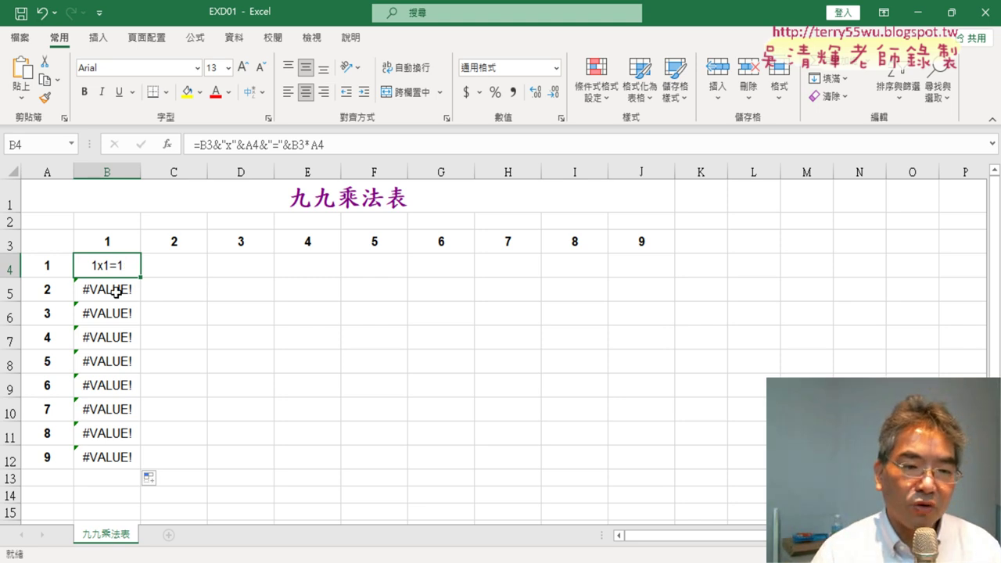
pyautogui.click(116, 291)
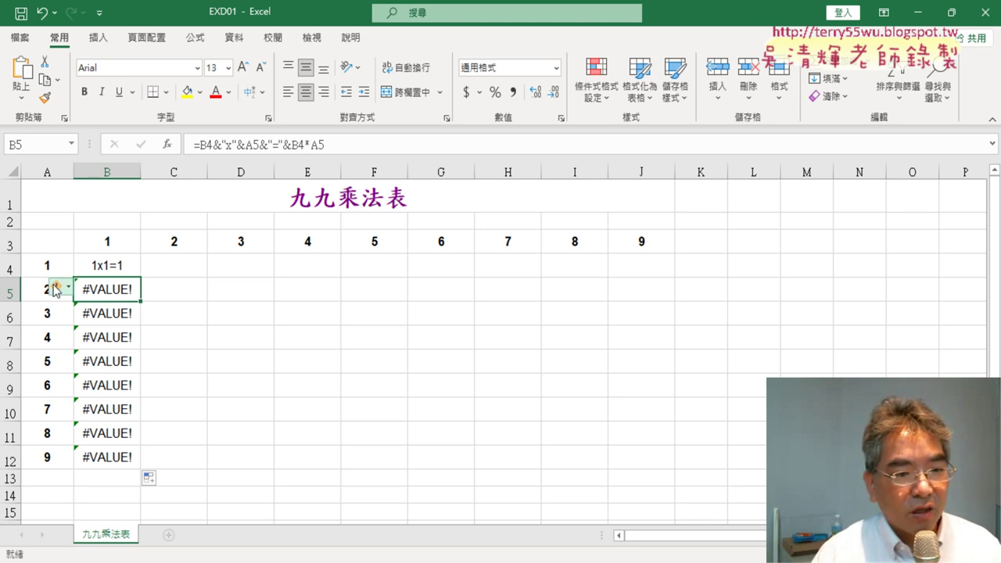
pyautogui.click(37, 290)
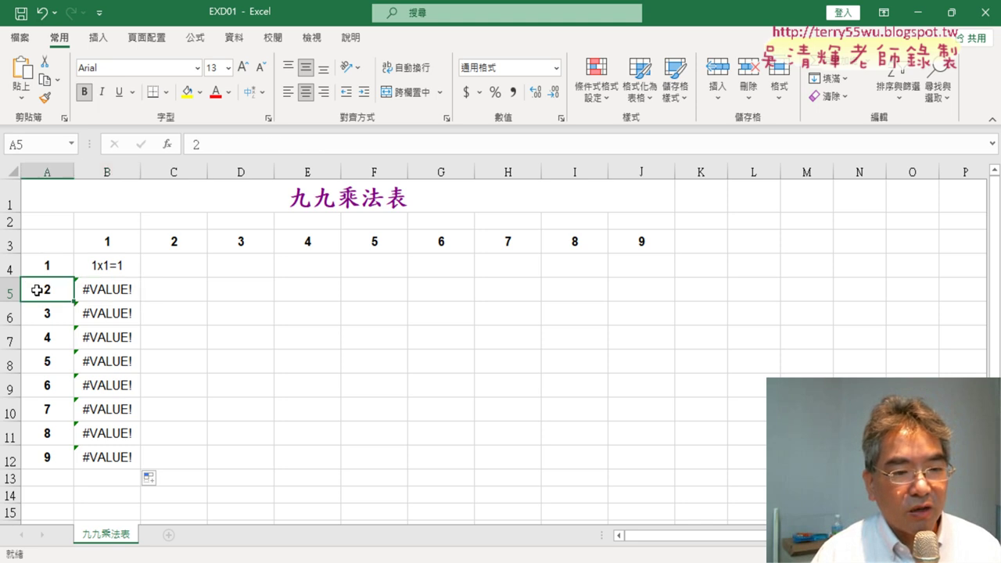
pyautogui.click(123, 292)
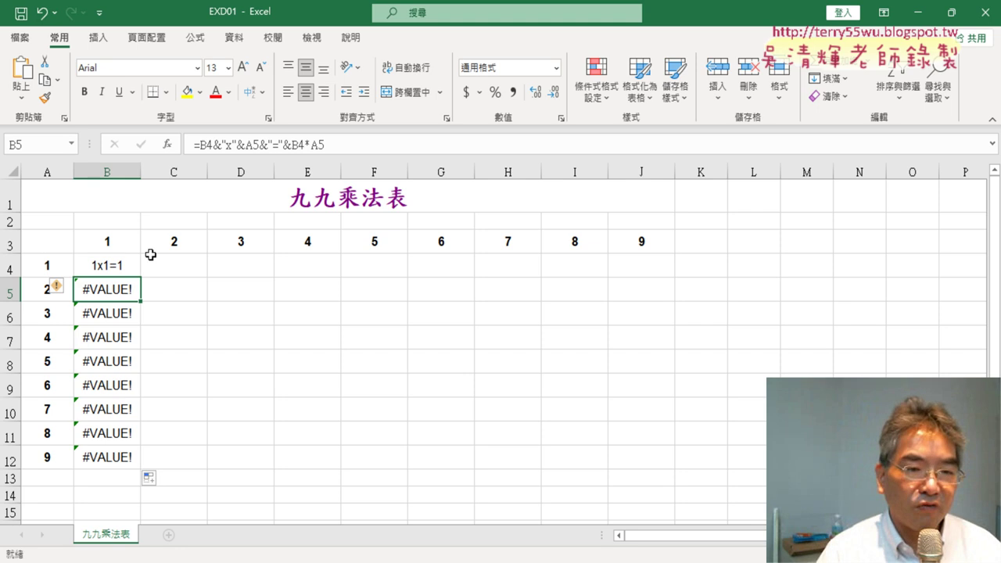
pyautogui.click(109, 264)
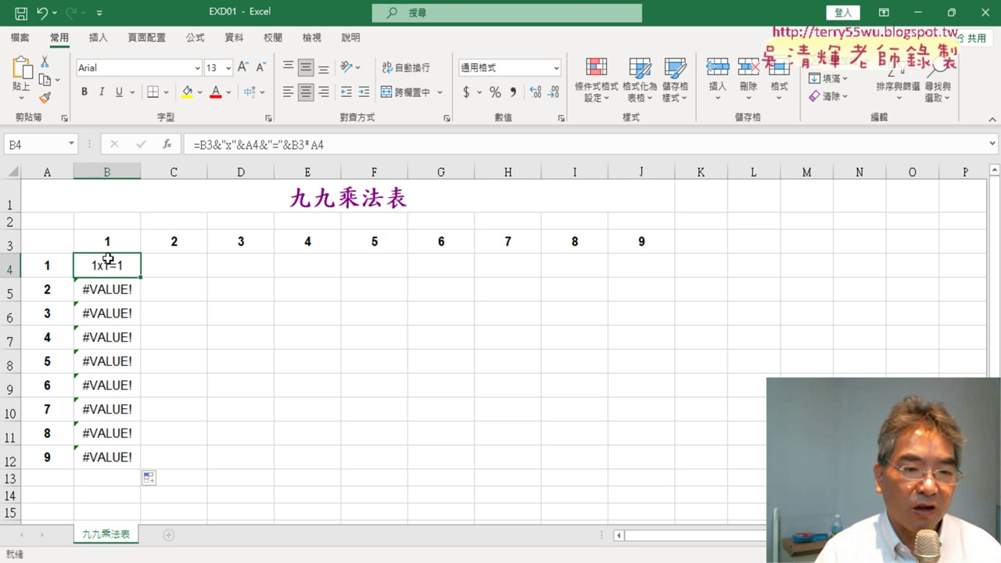
# Change B4's formula to =B$3&"x"&A4&"="&B$3*A4
pyautogui.click(208, 141)
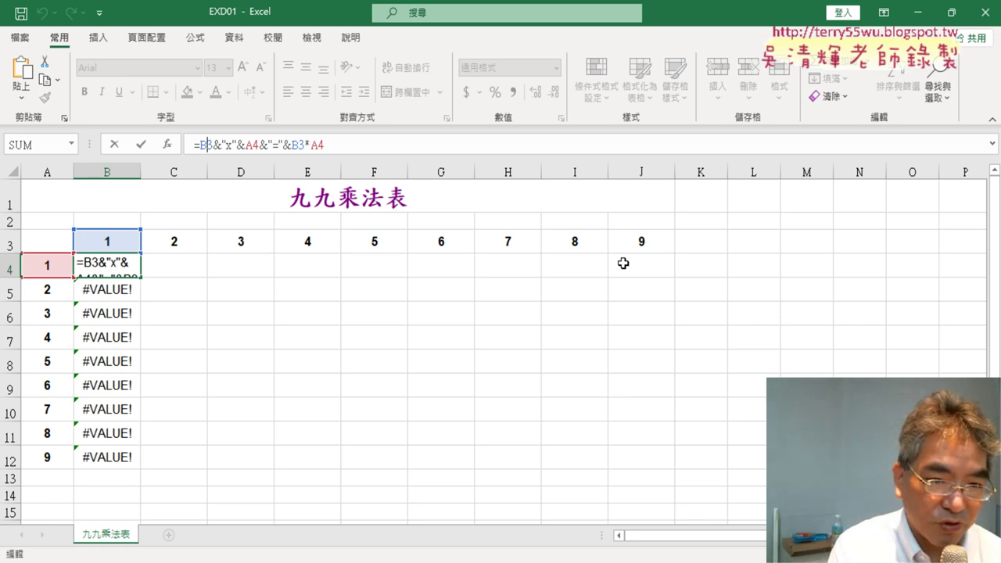
pyautogui.write('$')
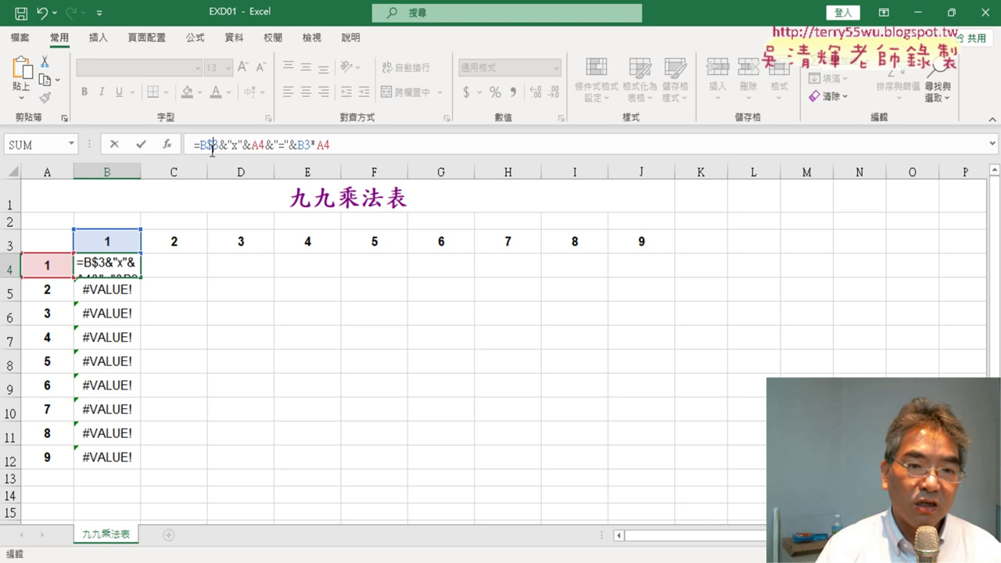
pyautogui.click(306, 146)
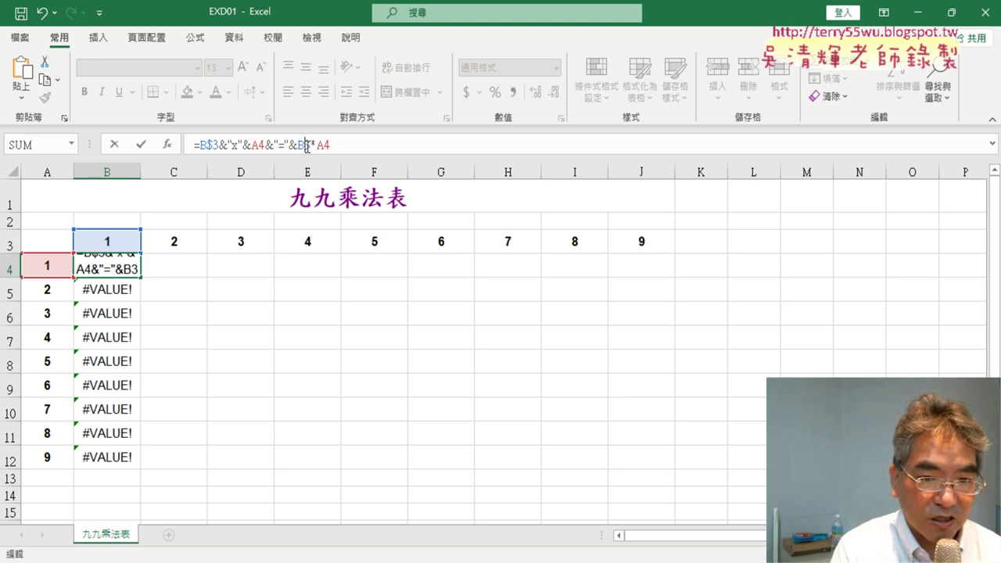
pyautogui.write('$')
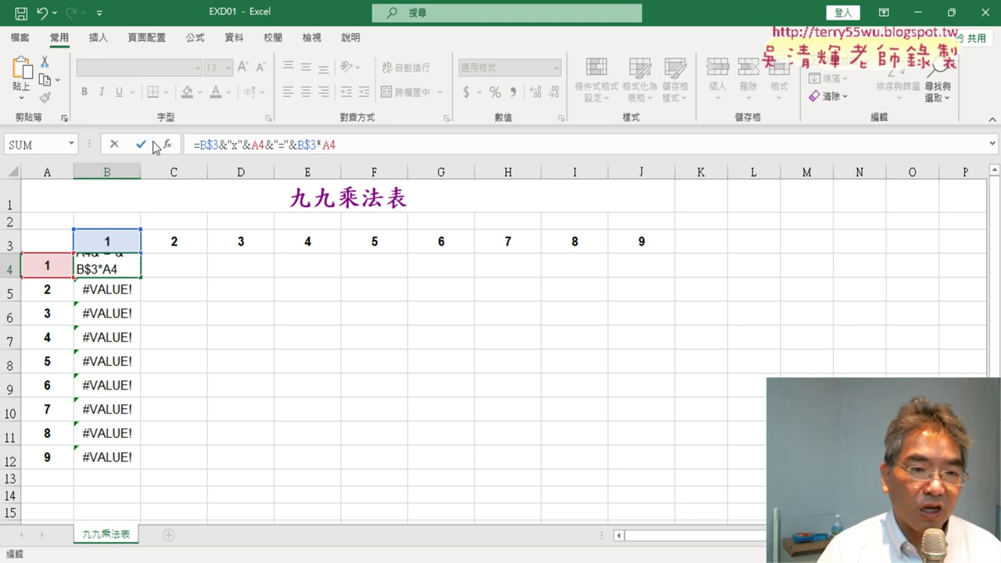
pyautogui.click(142, 143)
# Refill B4 down to B12, then copy B4:B12 into column C, giving #VALUE! in C4:C12
pyautogui.moveTo(141, 276); pyautogui.dragTo(141, 467)
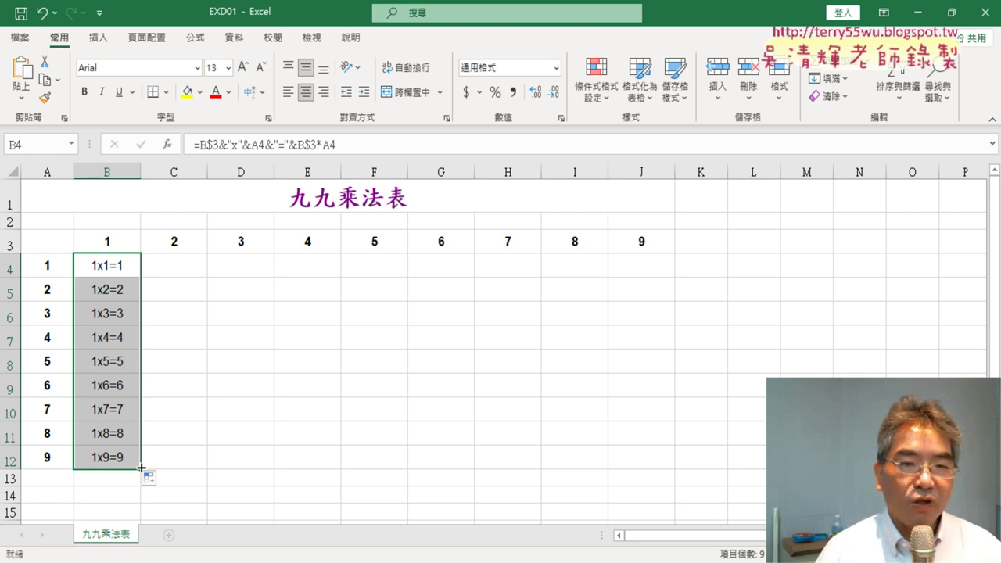
pyautogui.moveTo(141, 467); pyautogui.dragTo(661, 494)
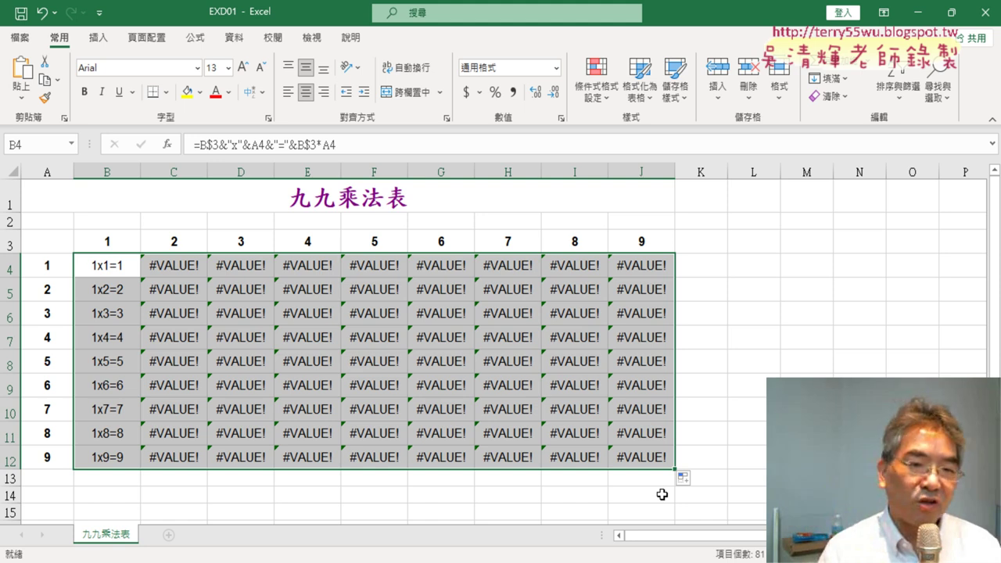
pyautogui.hotkey('ctrl', 'z')
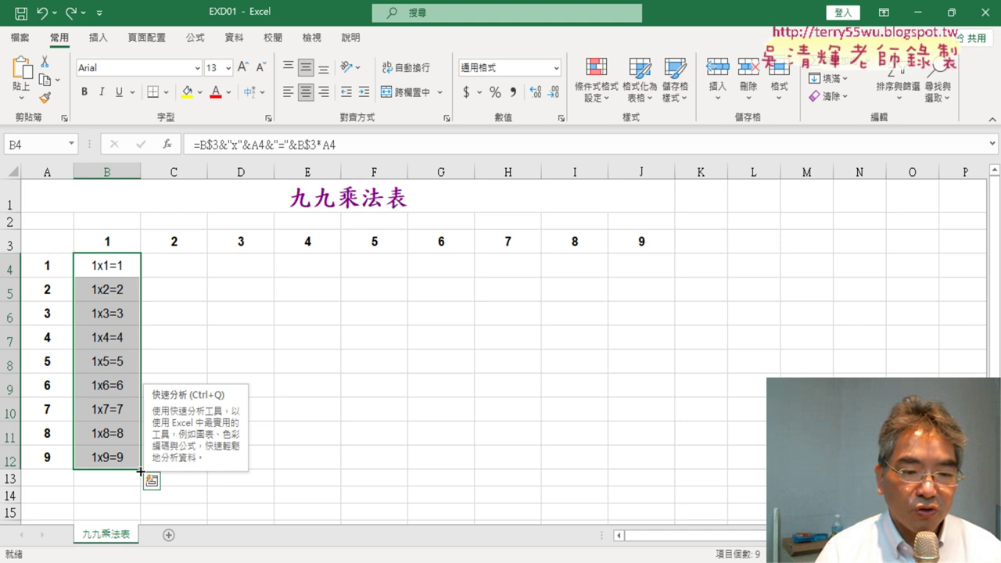
pyautogui.moveTo(141, 470); pyautogui.dragTo(194, 467)
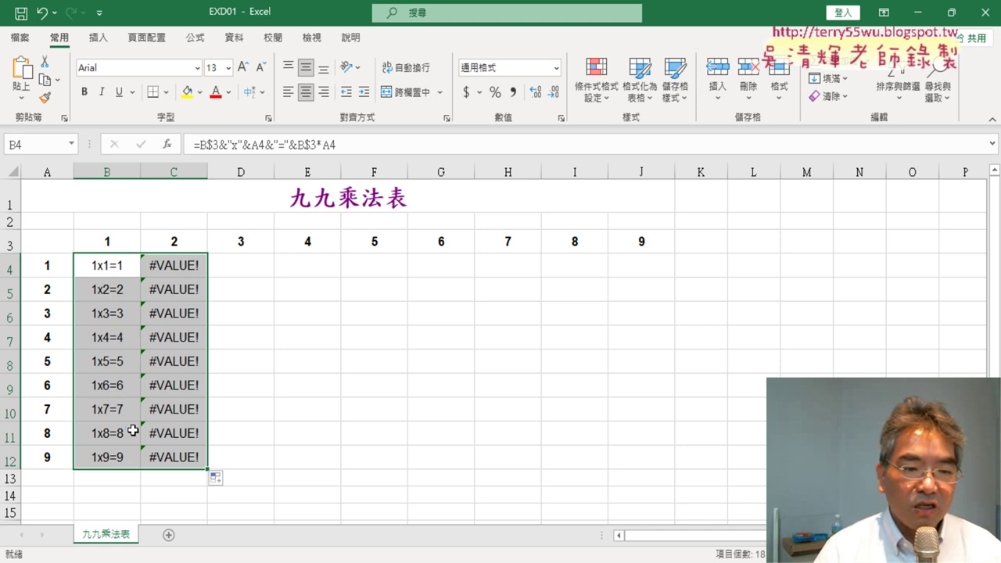
pyautogui.click(123, 461)
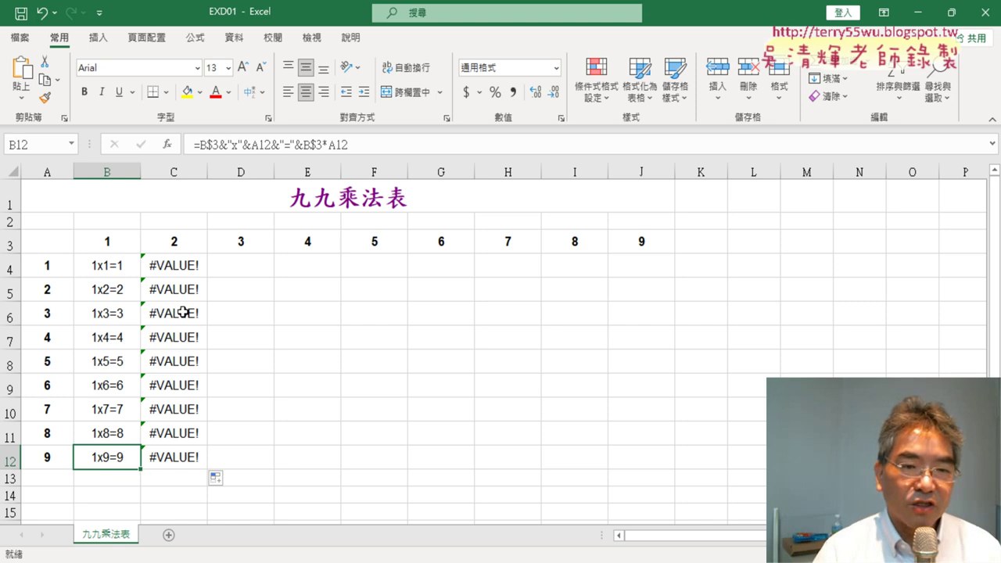
pyautogui.click(114, 270)
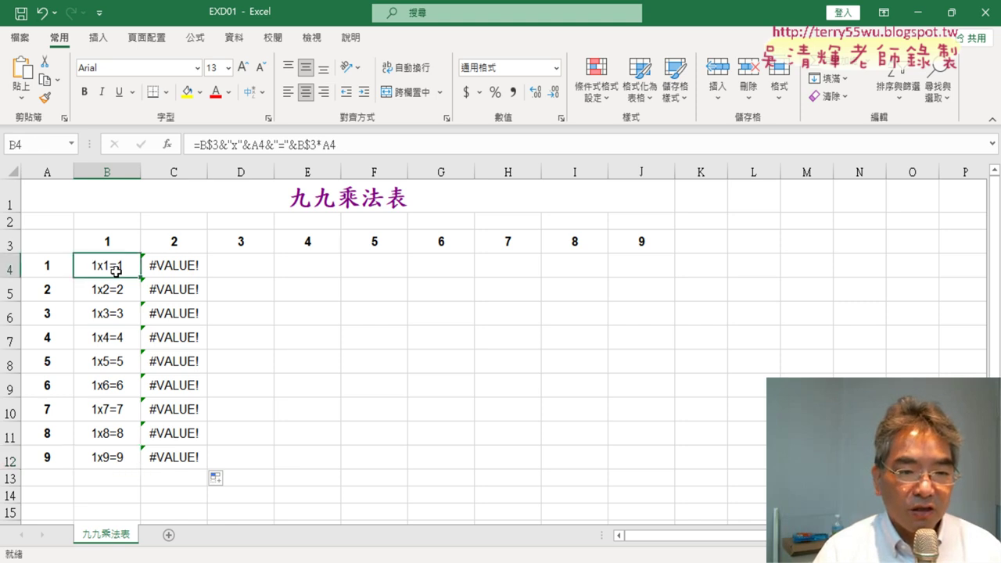
pyautogui.moveTo(115, 270); pyautogui.dragTo(110, 462)
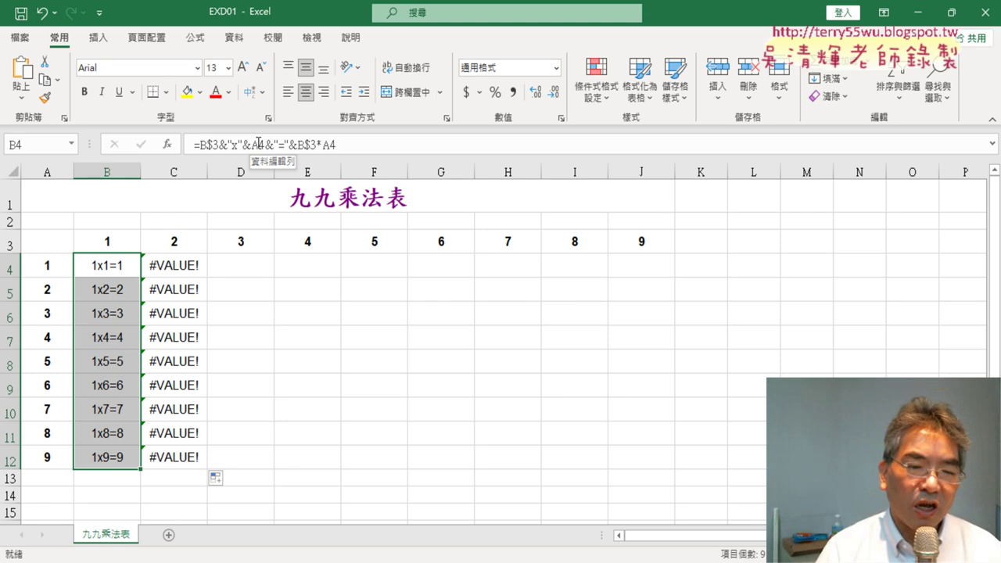
pyautogui.moveTo(140, 470); pyautogui.dragTo(197, 470)
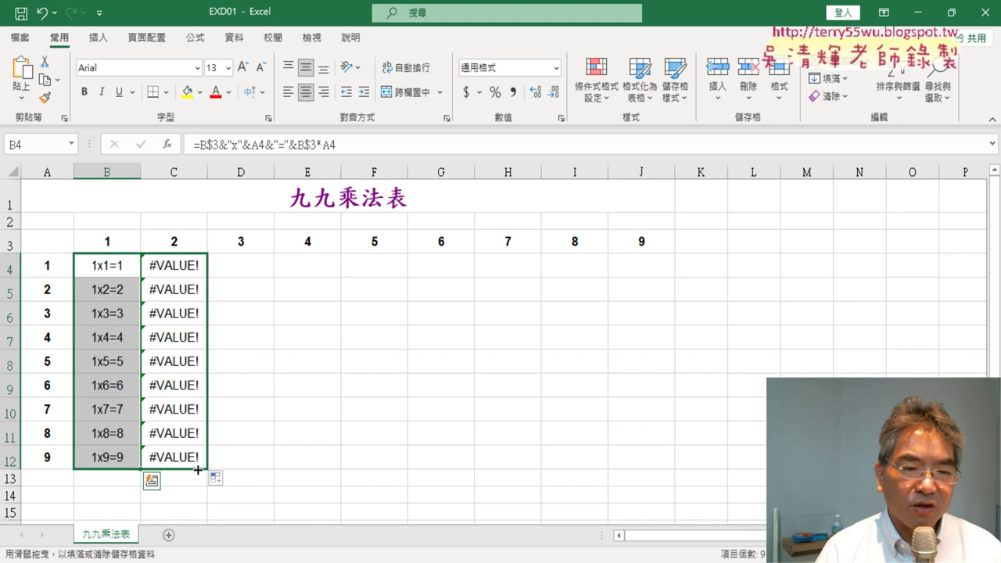
pyautogui.moveTo(198, 470); pyautogui.dragTo(199, 472)
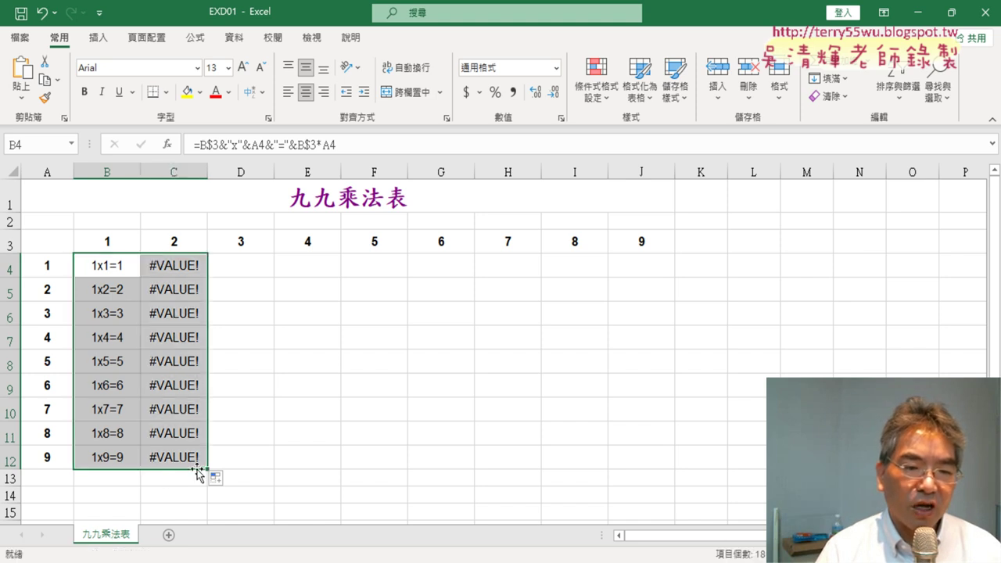
pyautogui.click(174, 267)
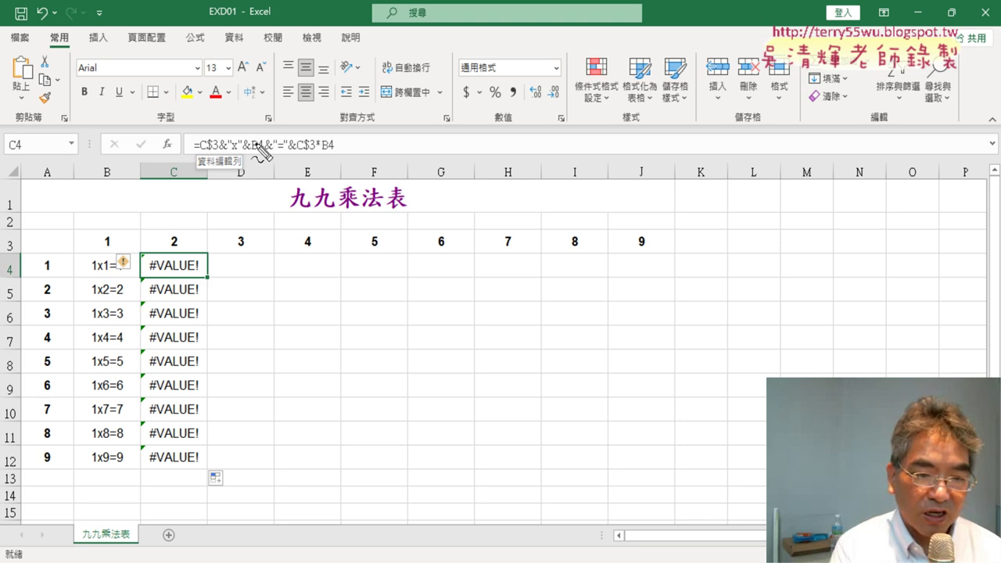
pyautogui.moveTo(108, 163); pyautogui.dragTo(110, 182)
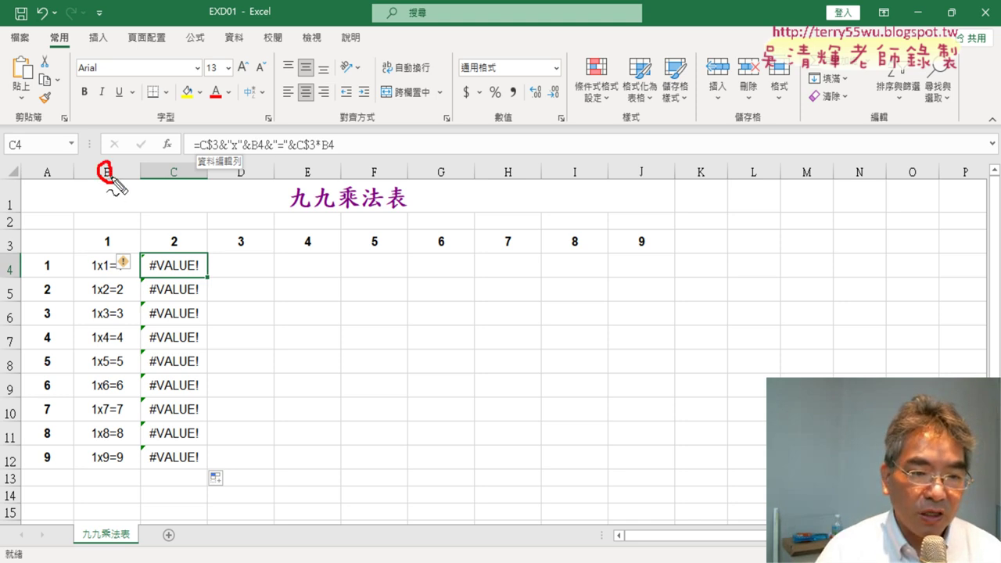
pyautogui.moveTo(123, 288); pyautogui.dragTo(119, 277)
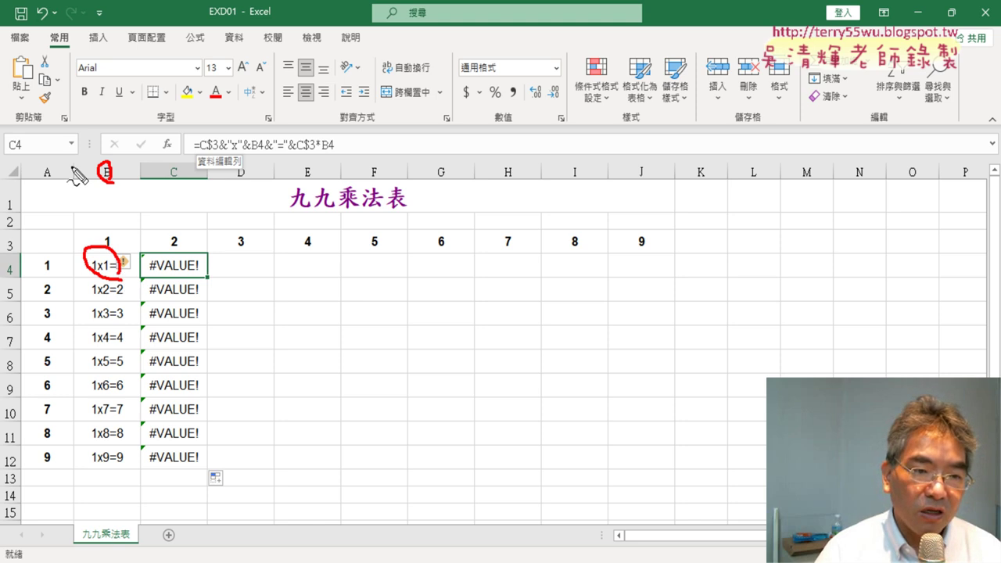
pyautogui.moveTo(47, 163)
pyautogui.mouseDown()
pyautogui.moveTo(43, 255)
pyautogui.moveTo(55, 243)
pyautogui.mouseUp()
pyautogui.moveTo(251, 153); pyautogui.dragTo(266, 154)
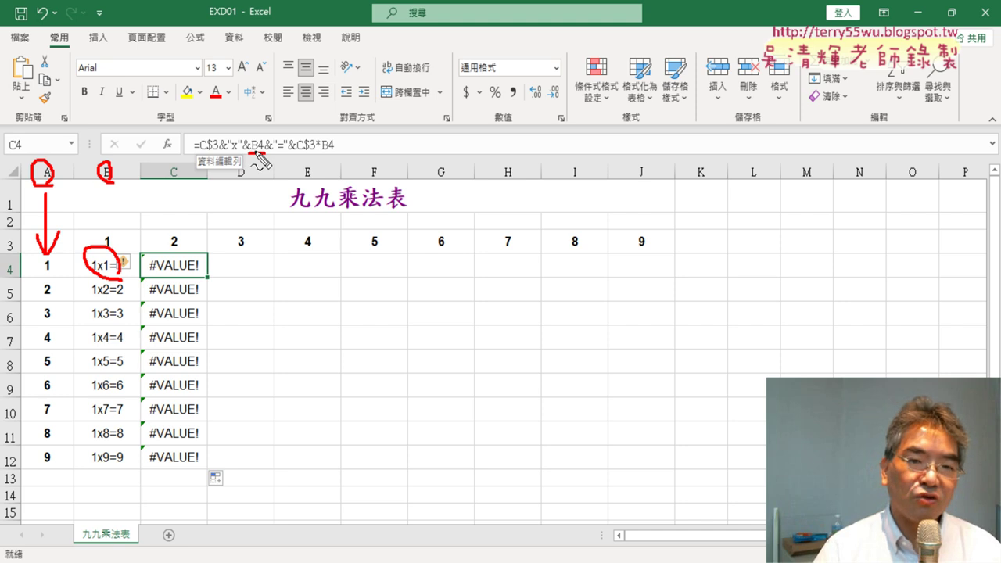
pyautogui.press('Escape')
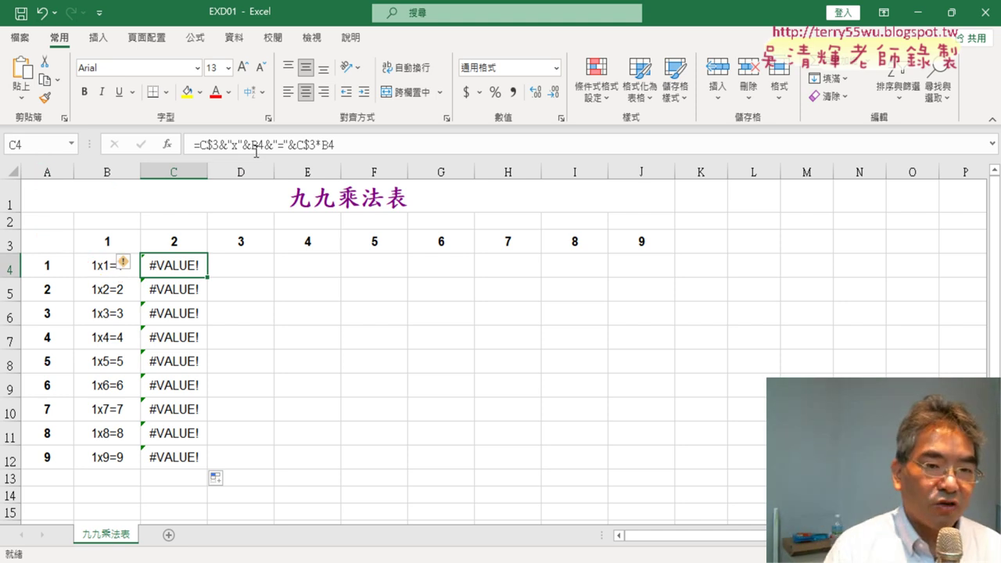
pyautogui.click(96, 268)
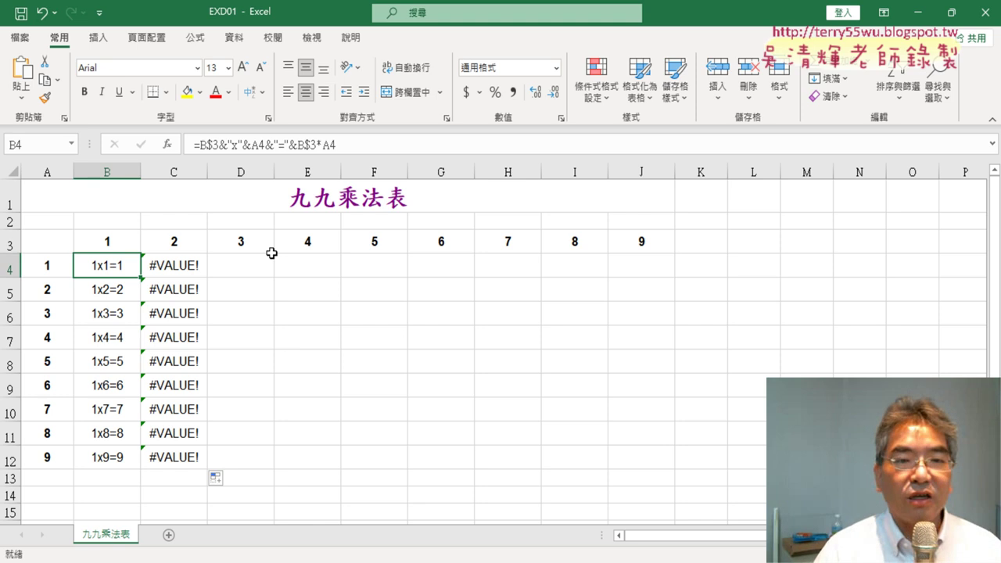
# Add $ before both A4 references so B4 reads =B$3&"x"&$A4&"="&B$3*$A4
pyautogui.click(251, 144)
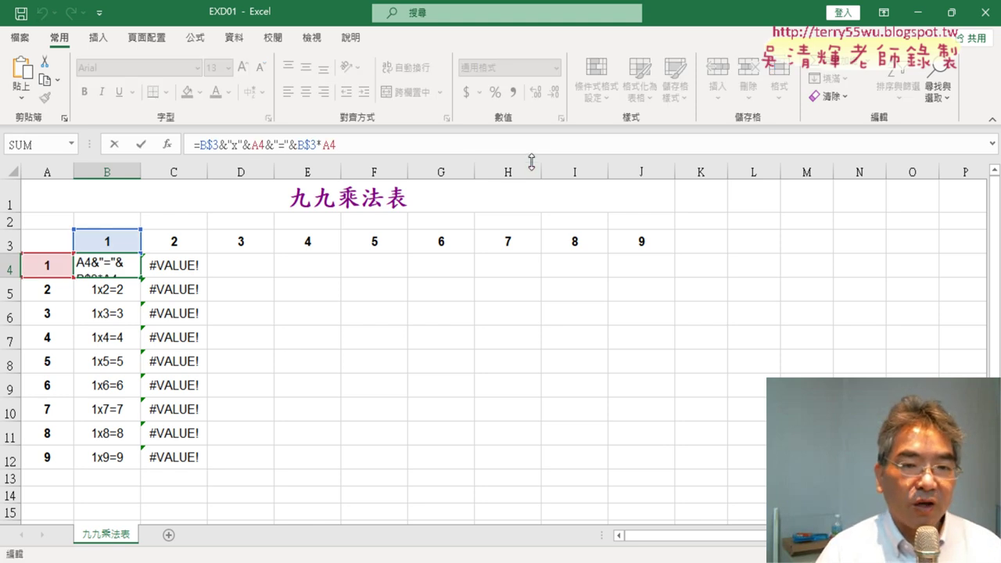
pyautogui.write('$3*')
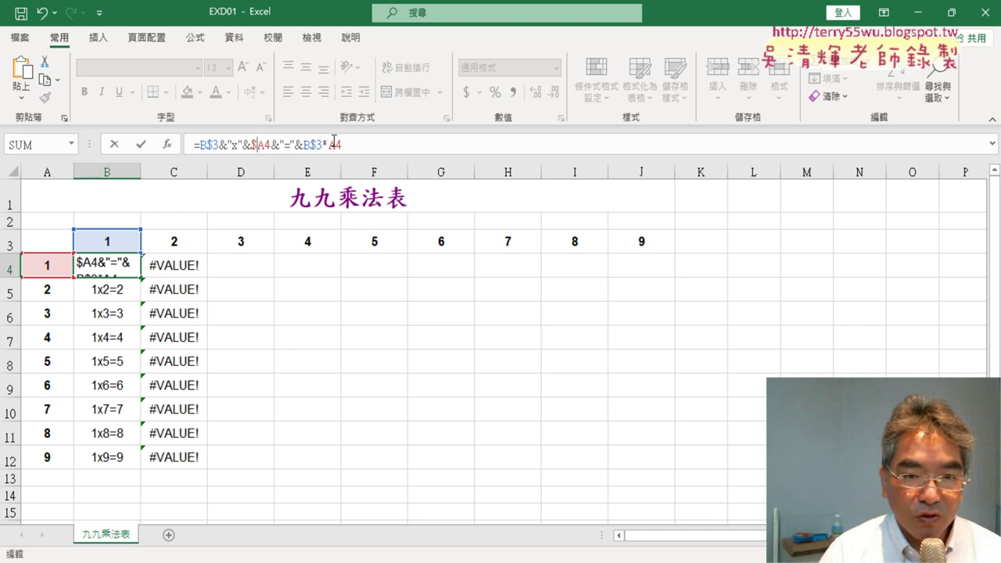
pyautogui.write('$')
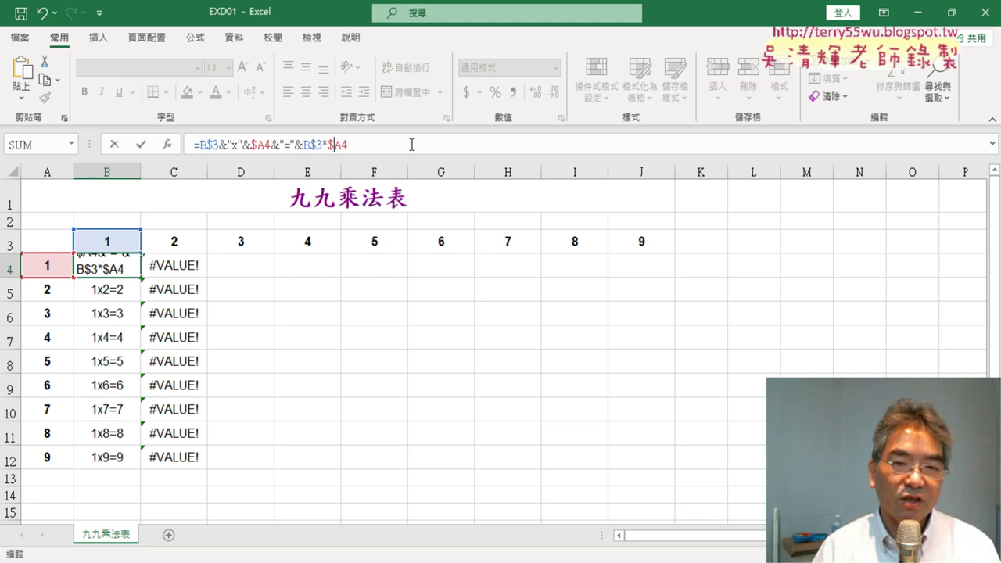
pyautogui.click(141, 145)
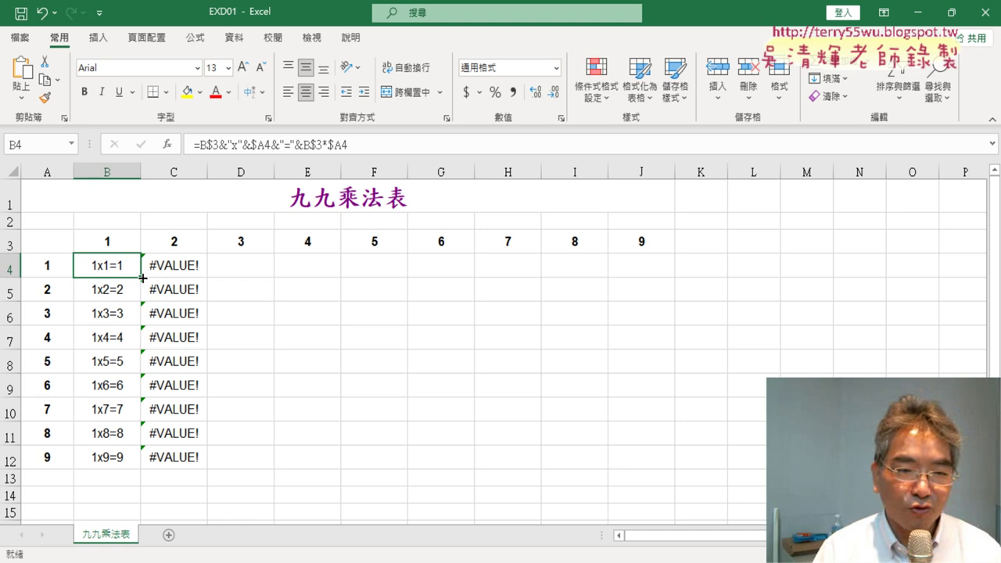
# Copy B4's formula down to row 12 and across to column J, filling B4:J12
pyautogui.moveTo(143, 277); pyautogui.dragTo(139, 470)
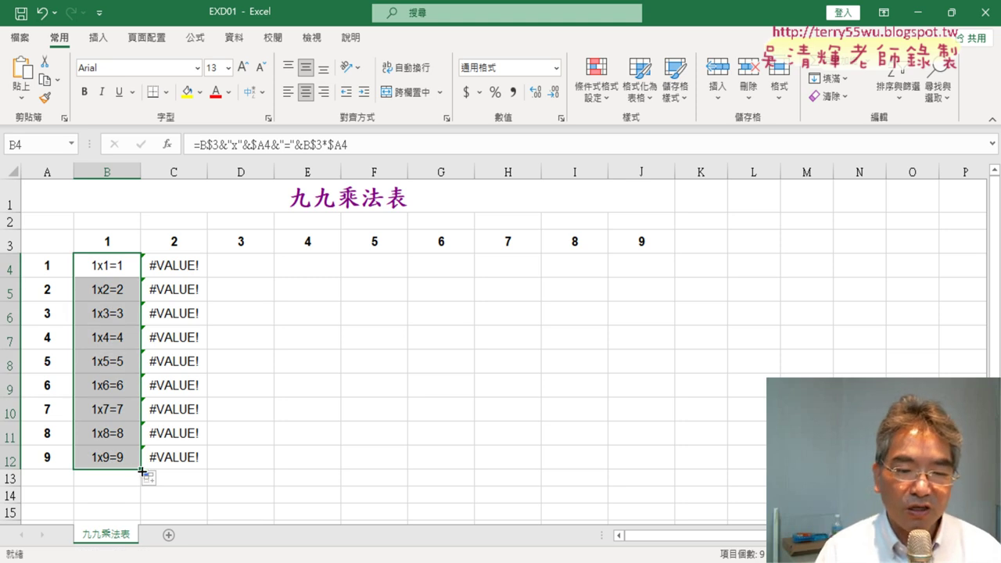
pyautogui.moveTo(141, 471); pyautogui.dragTo(675, 494)
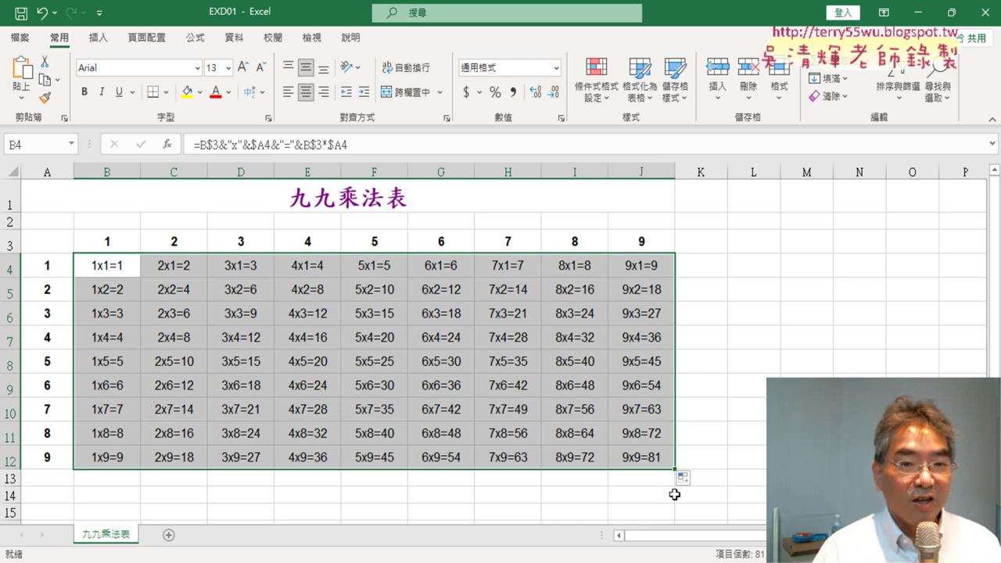
pyautogui.click(120, 265)
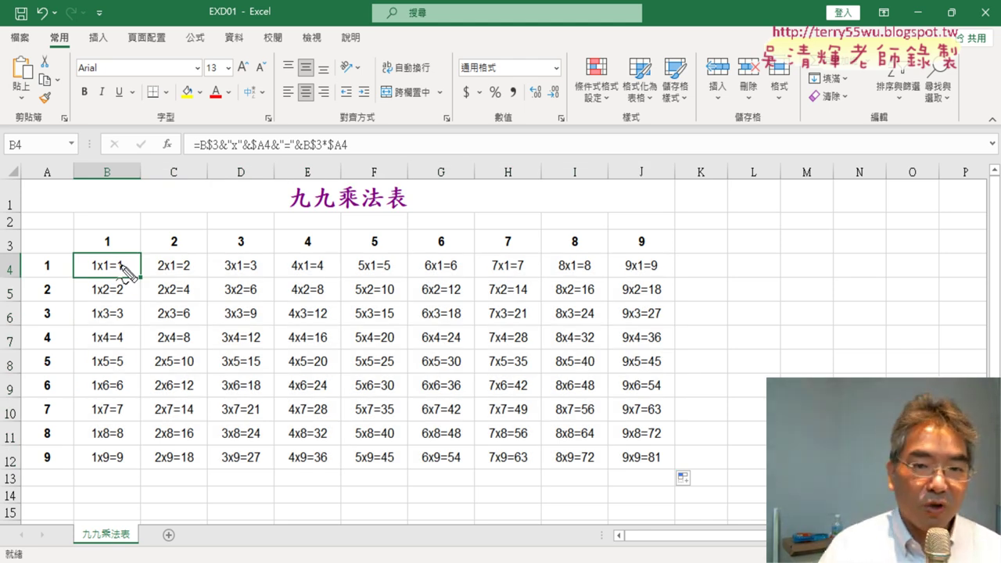
pyautogui.moveTo(203, 155); pyautogui.dragTo(219, 154)
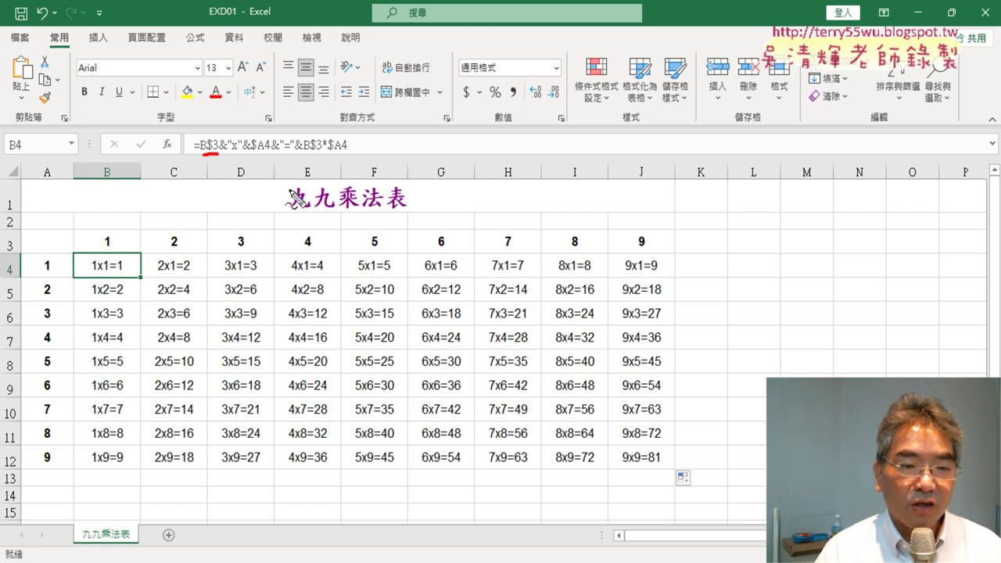
pyautogui.moveTo(145, 285)
pyautogui.mouseDown()
pyautogui.moveTo(153, 280)
pyautogui.moveTo(114, 320)
pyautogui.moveTo(113, 348)
pyautogui.moveTo(123, 332)
pyautogui.mouseUp()
pyautogui.moveTo(114, 232); pyautogui.dragTo(119, 234)
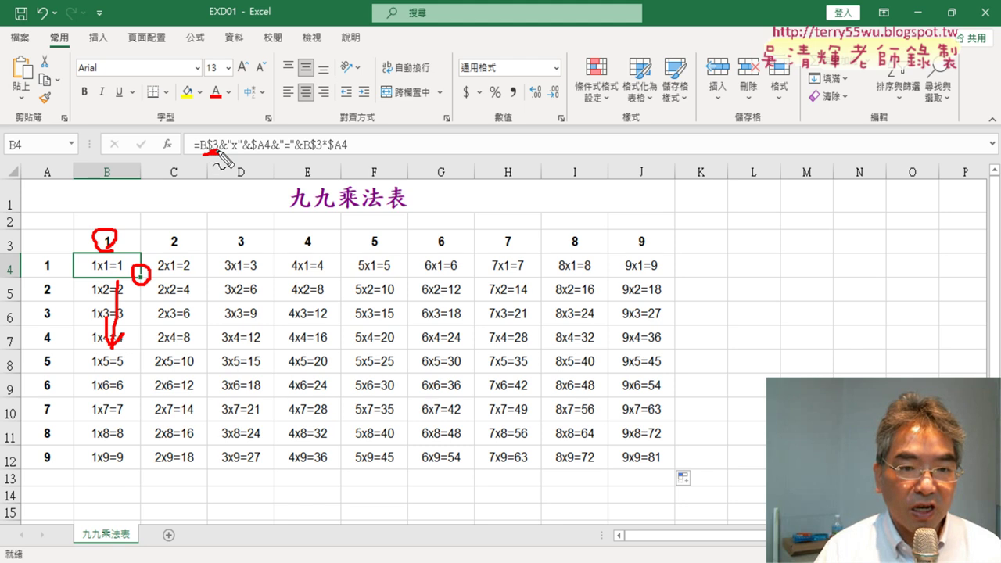
pyautogui.moveTo(310, 154); pyautogui.dragTo(322, 152)
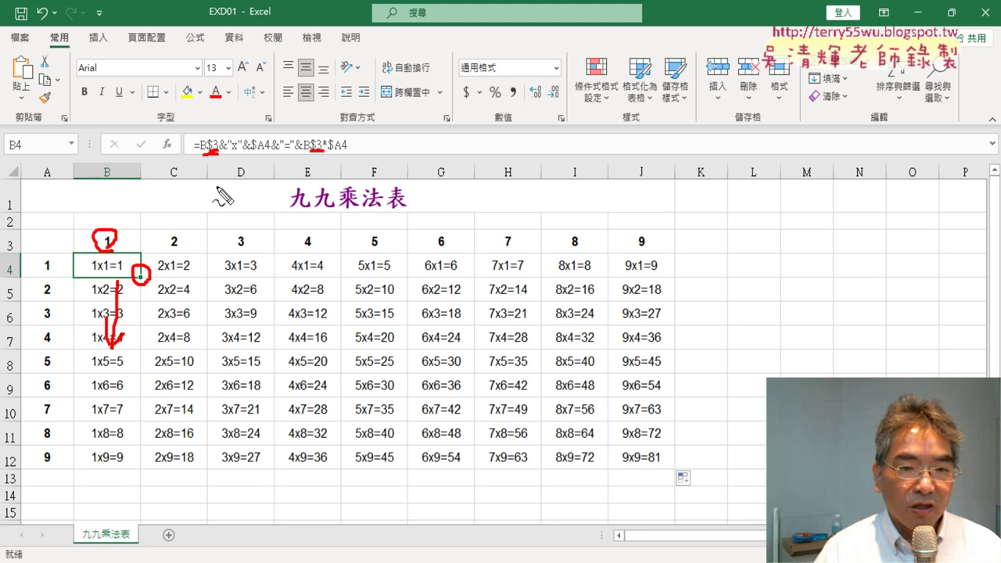
pyautogui.moveTo(142, 470); pyautogui.dragTo(227, 477)
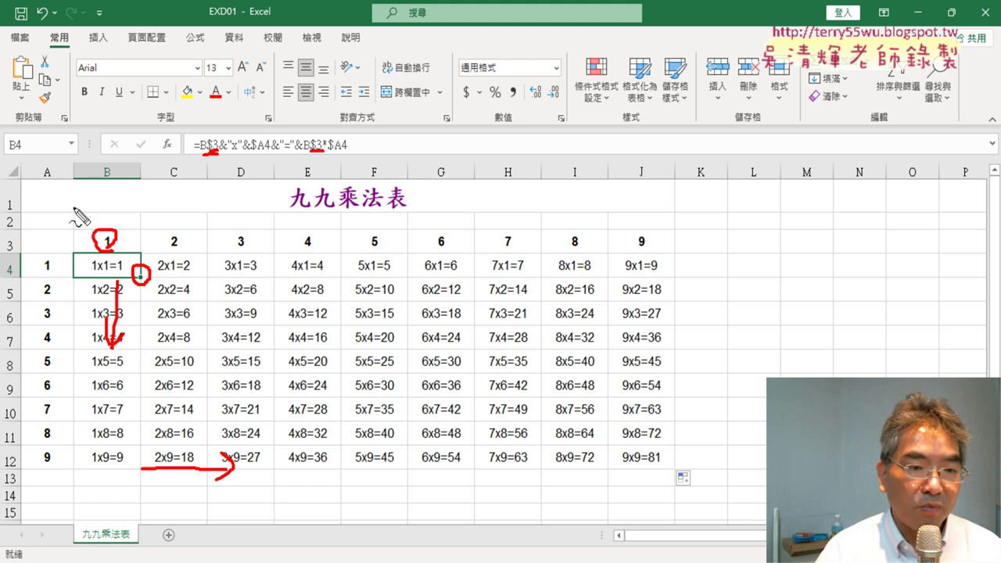
pyautogui.moveTo(49, 161); pyautogui.dragTo(54, 182)
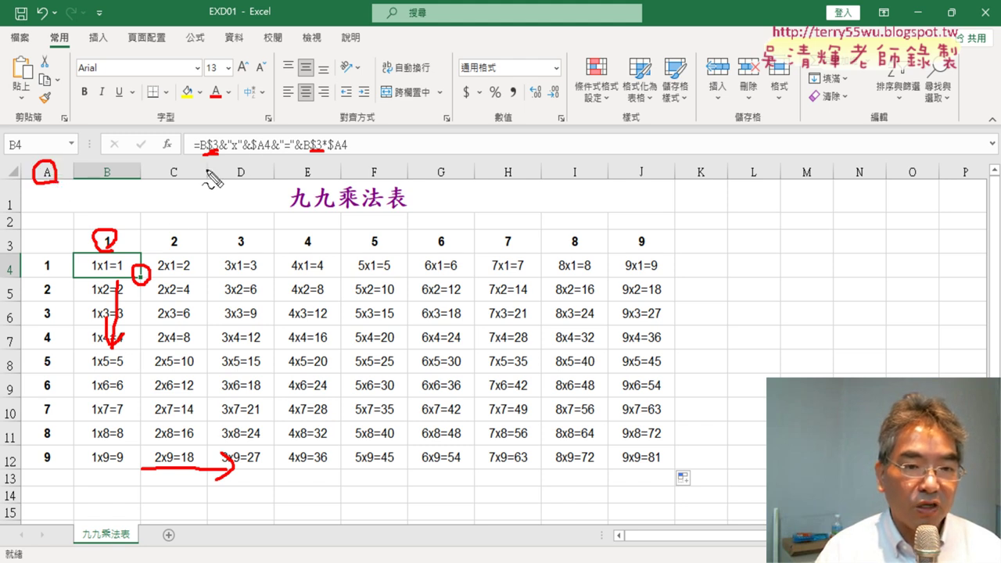
pyautogui.moveTo(252, 153); pyautogui.dragTo(346, 151)
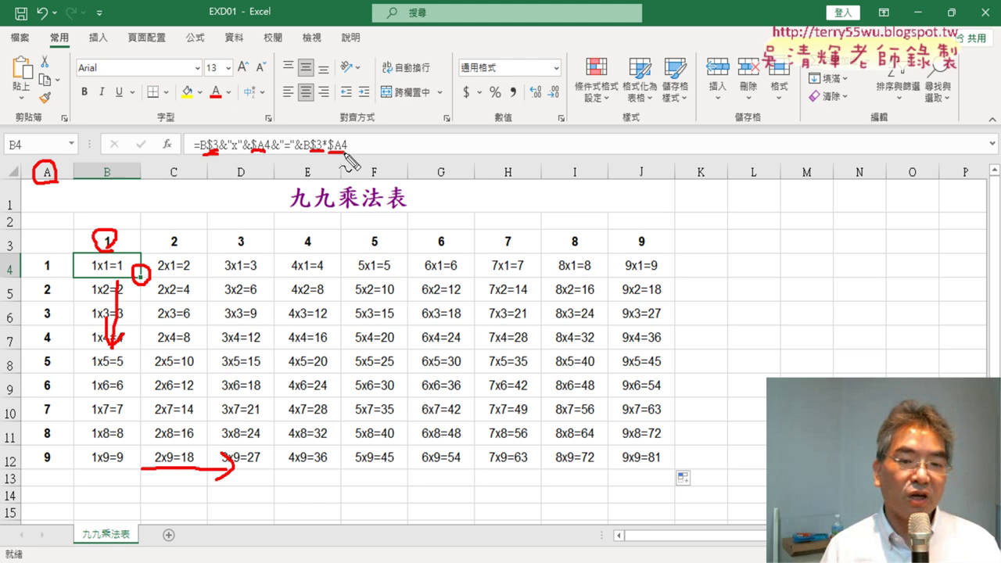